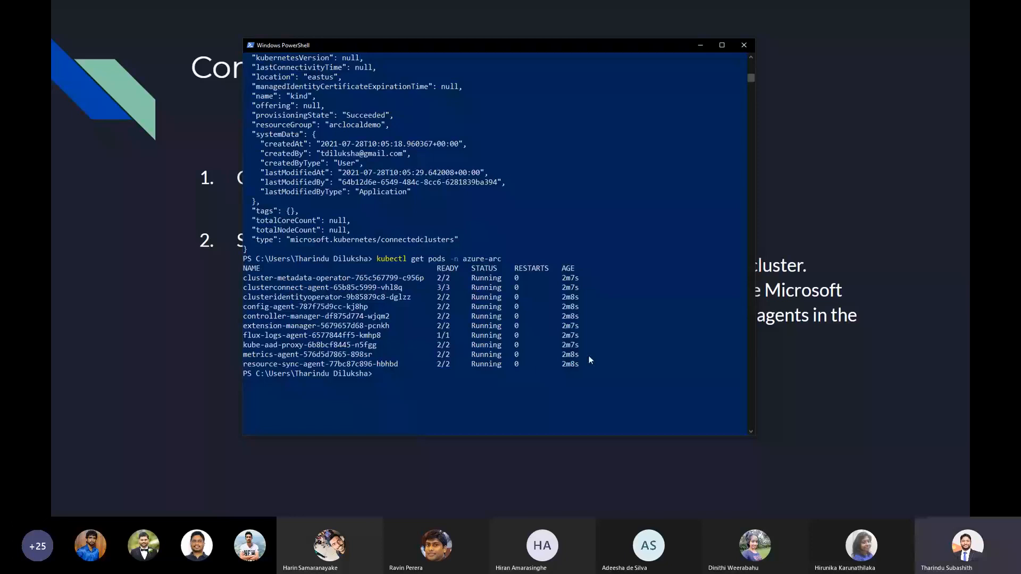
Highlight the azure-arc pod rows in the PowerShell output, clear the highlight and leave the slideshow
left_click_drag(589, 363, 244, 287)
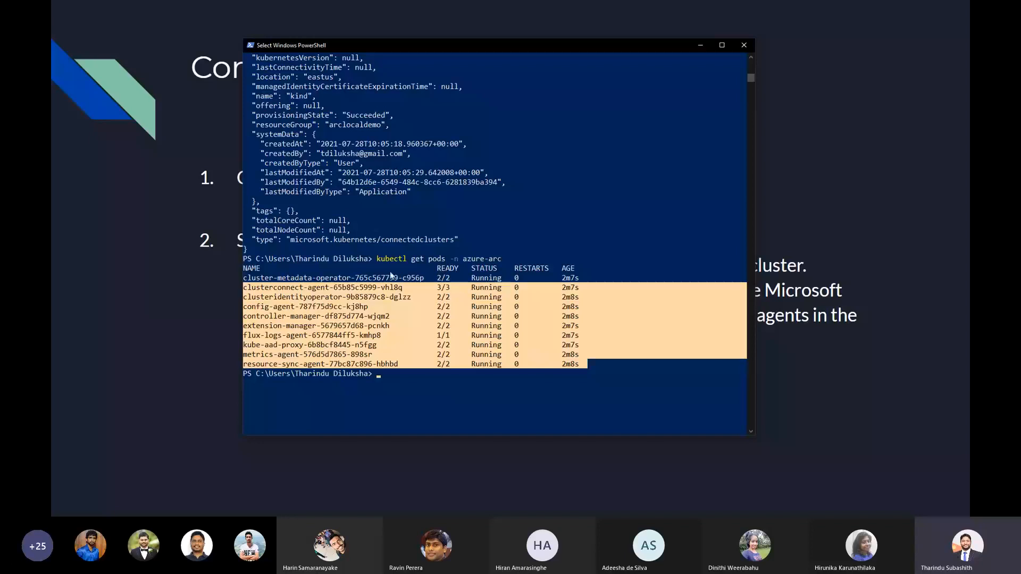
left_click(567, 173)
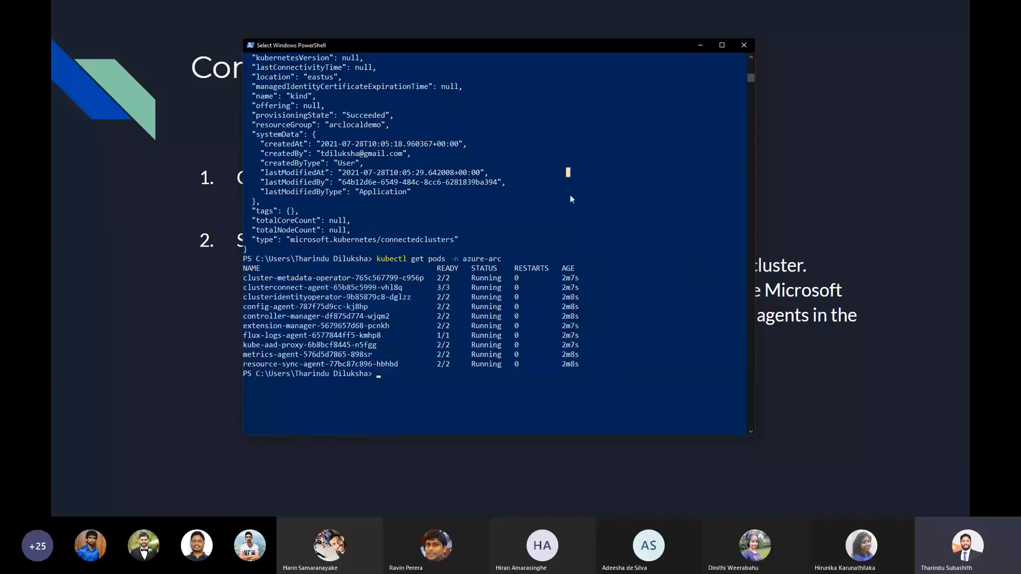
left_click(797, 156)
key("Escape")
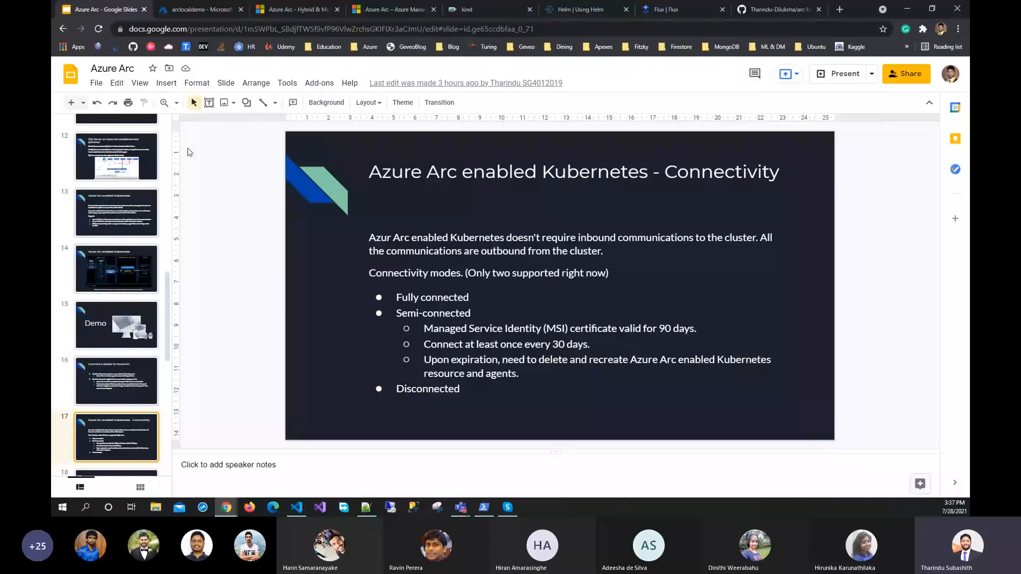
Switch to the Azure portal, refresh the arclocaldemo resource group and inspect the kind cluster's overview, highlighting its distribution
left_click(202, 9)
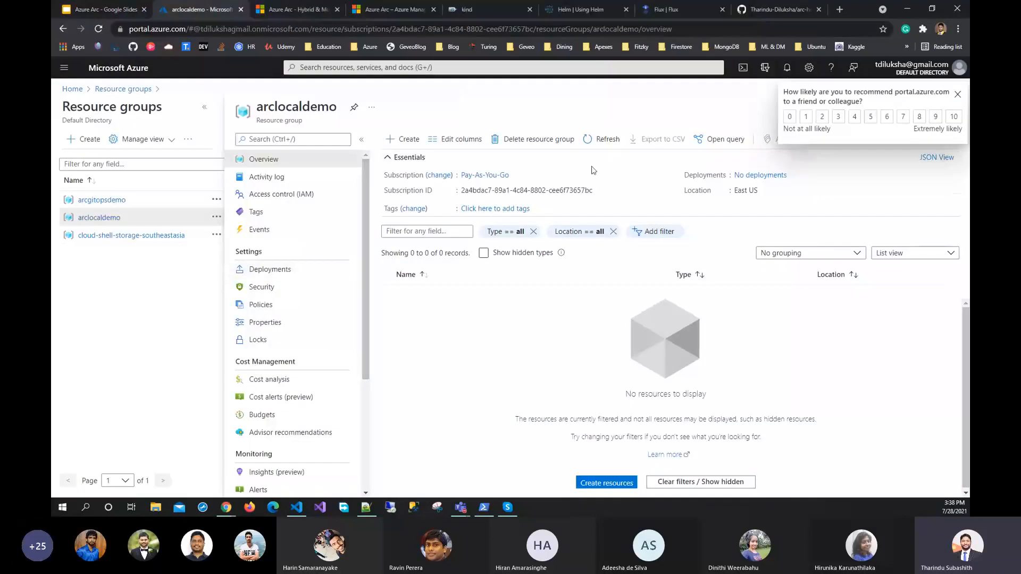
left_click(597, 143)
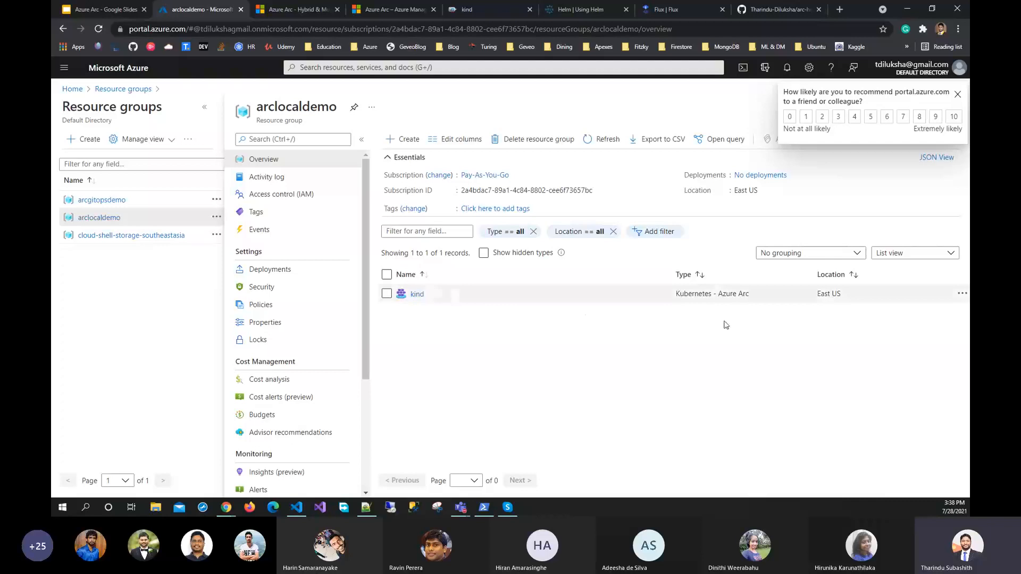
left_click(416, 293)
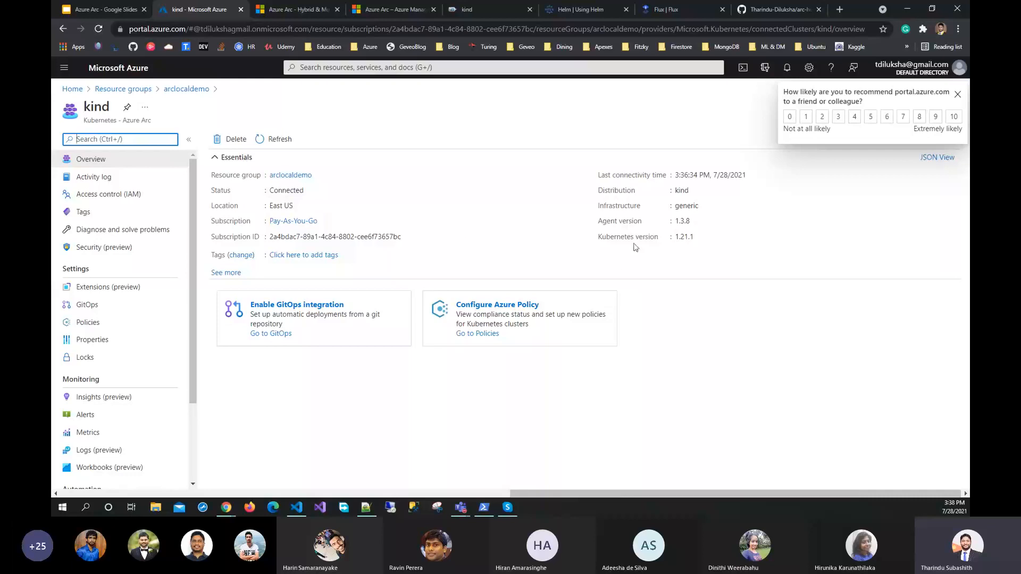
double_click(680, 192)
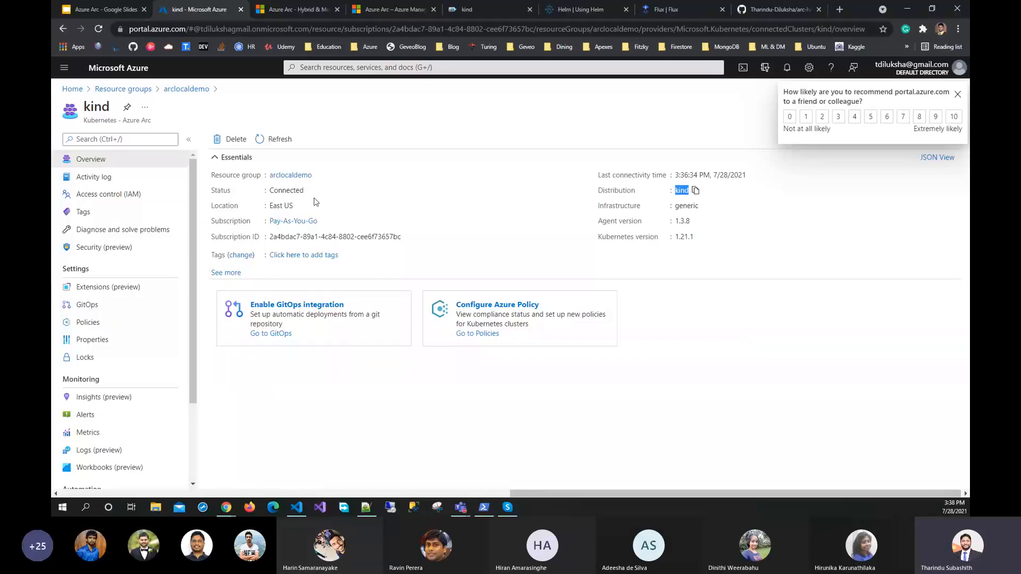
Chart the metric for the total number of cpu cores in a connected cluster for the kind cluster
scroll(155, 260, "down", 2)
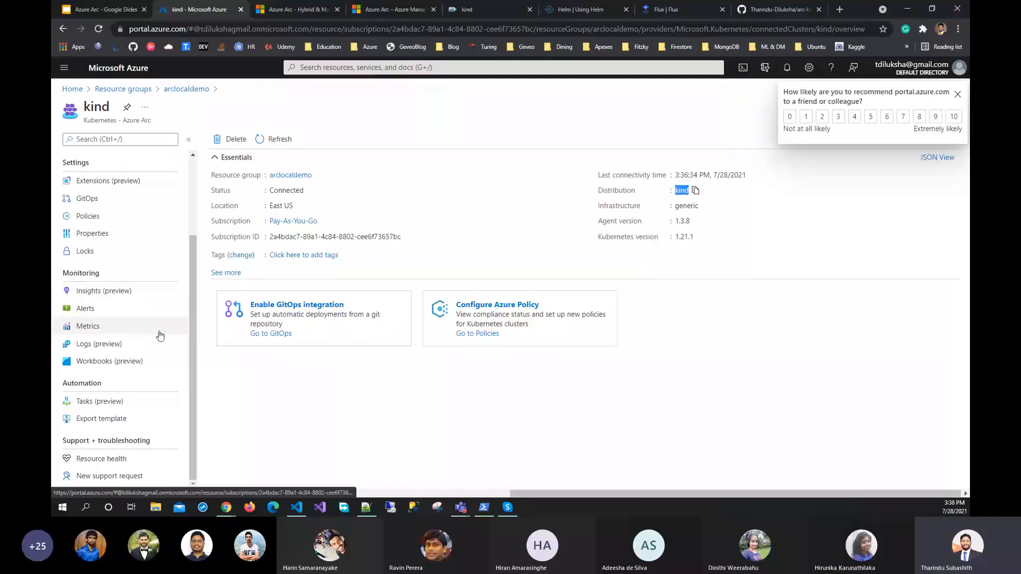
left_click(118, 327)
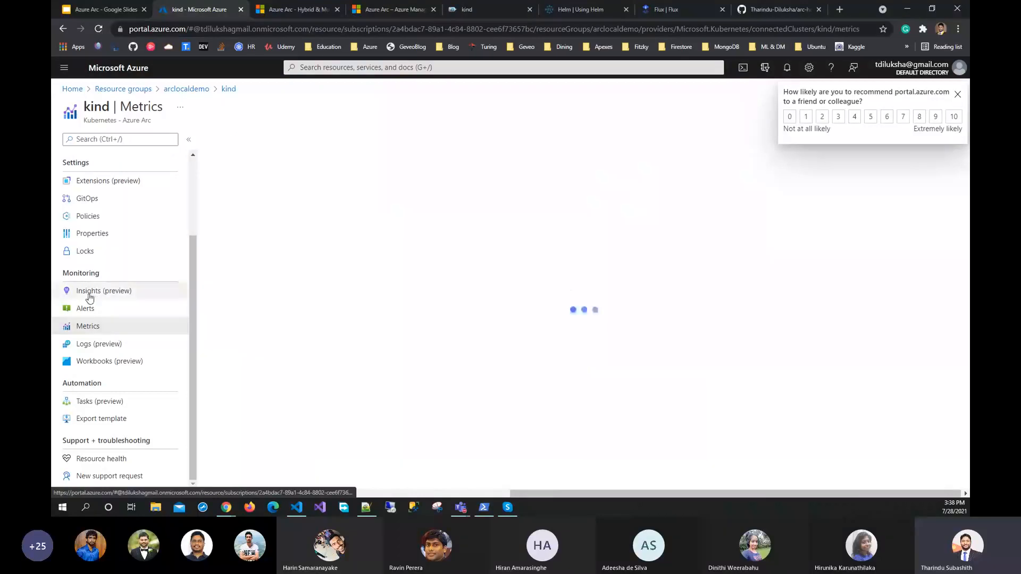
left_click(509, 219)
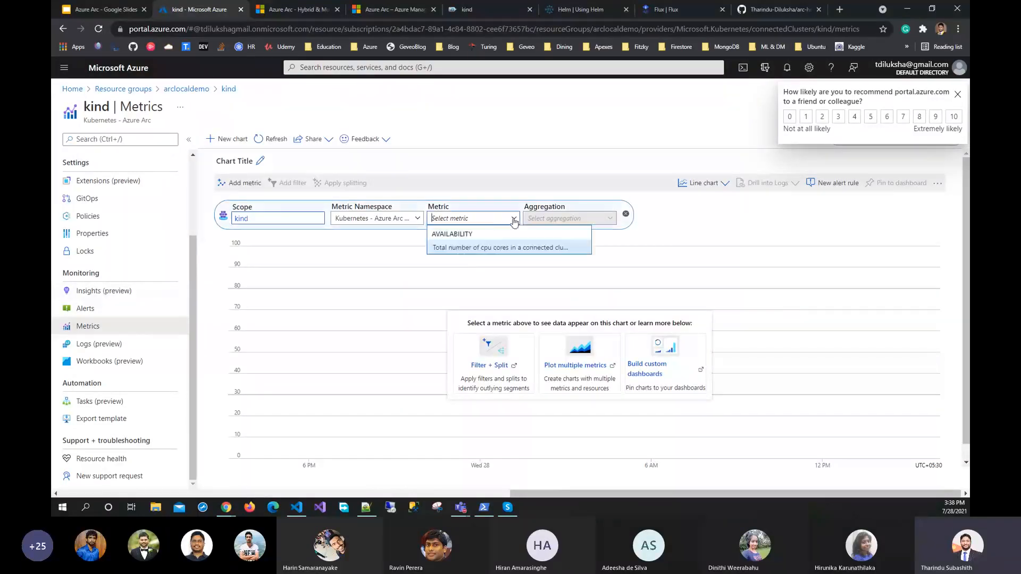
left_click(474, 249)
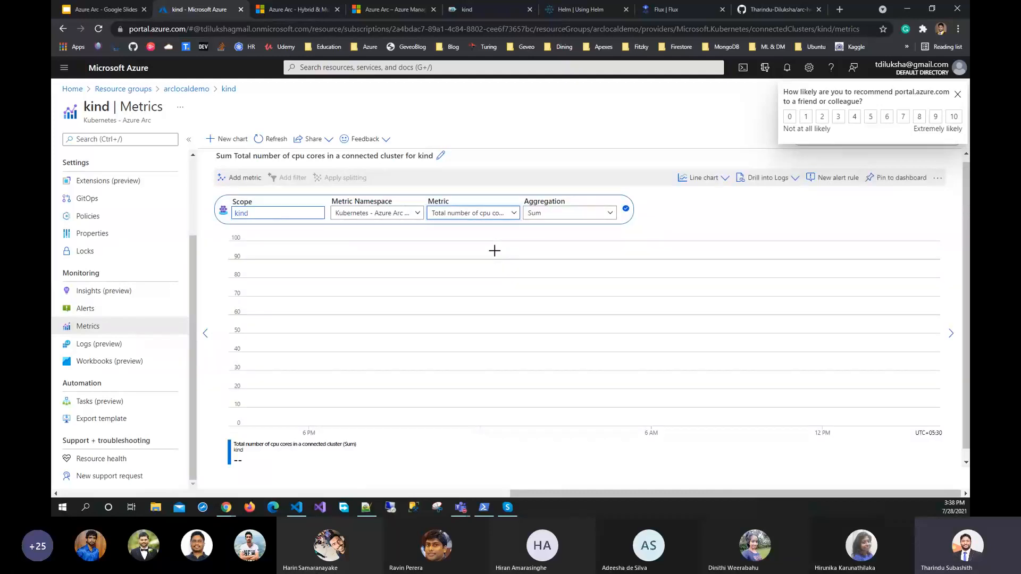
left_click(513, 213)
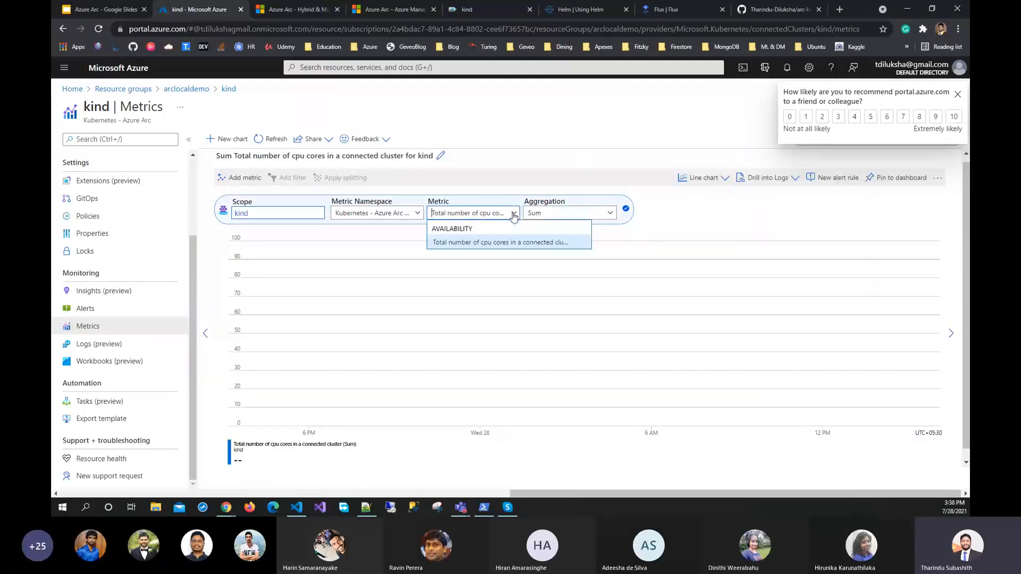
left_click(688, 229)
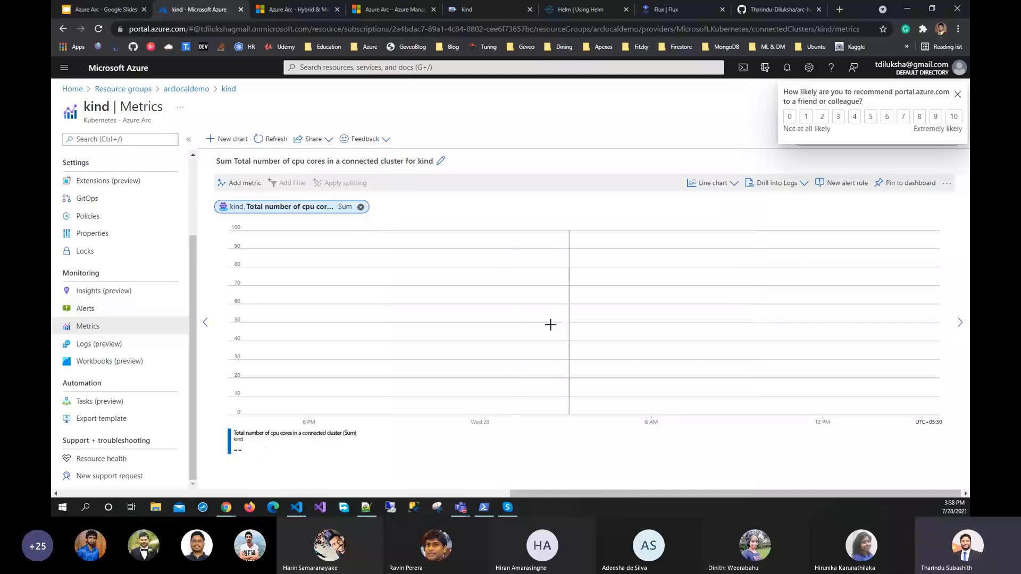
Open Capture.PNG from the Documents folder in File Explorer, view the metrics screenshot and minimize it
left_click(157, 509)
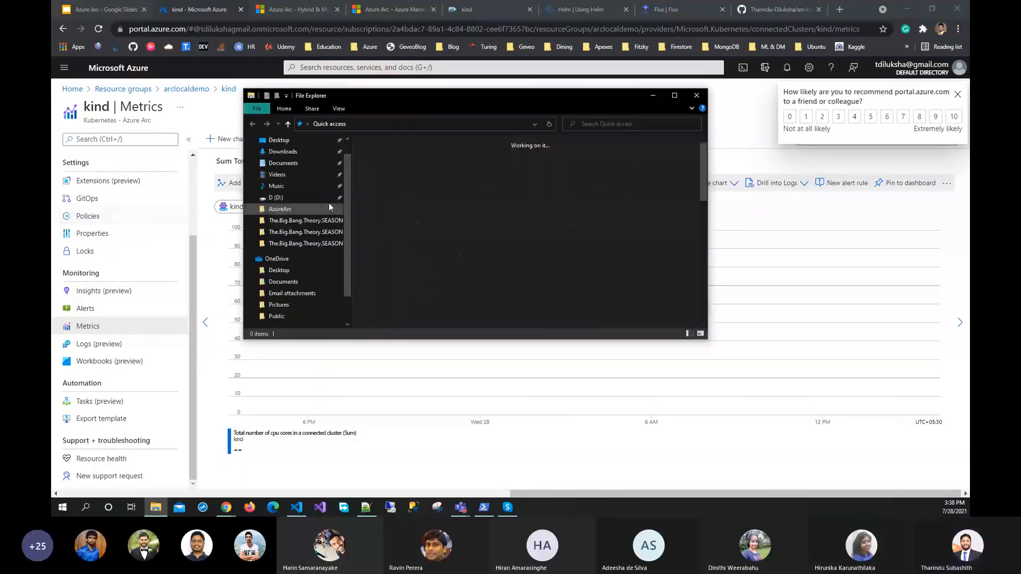
left_click(298, 183)
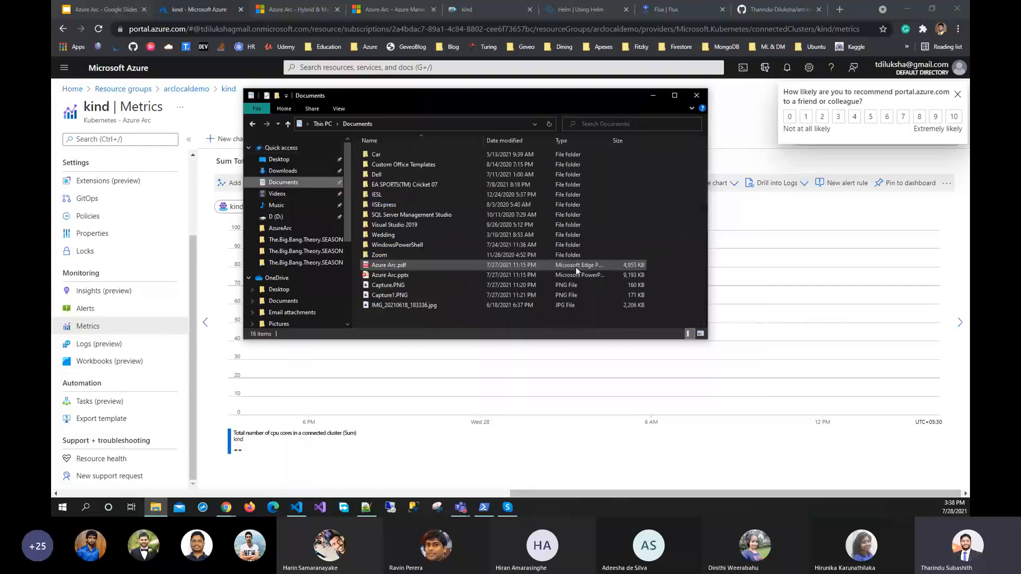
double_click(401, 286)
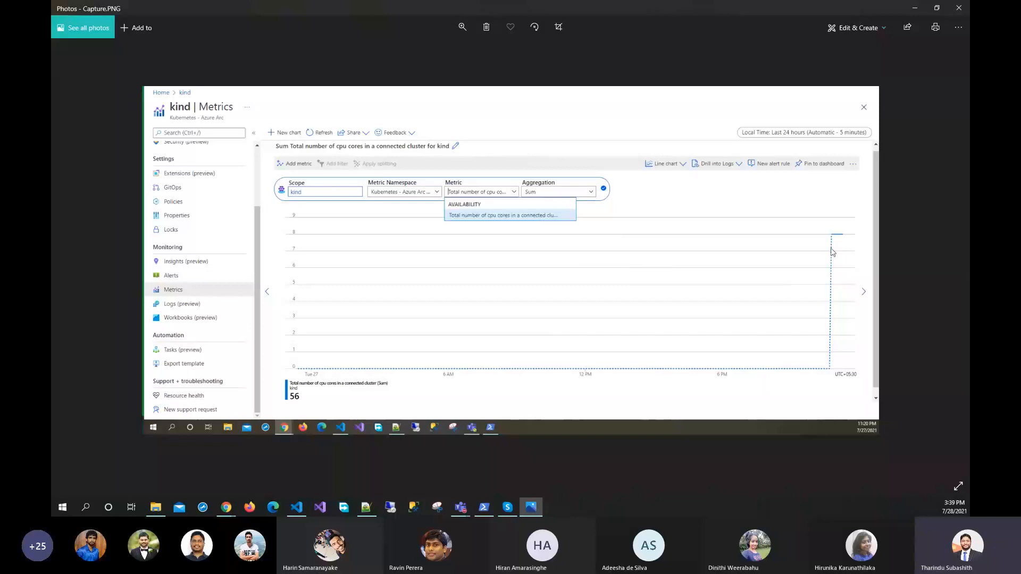
left_click(915, 11)
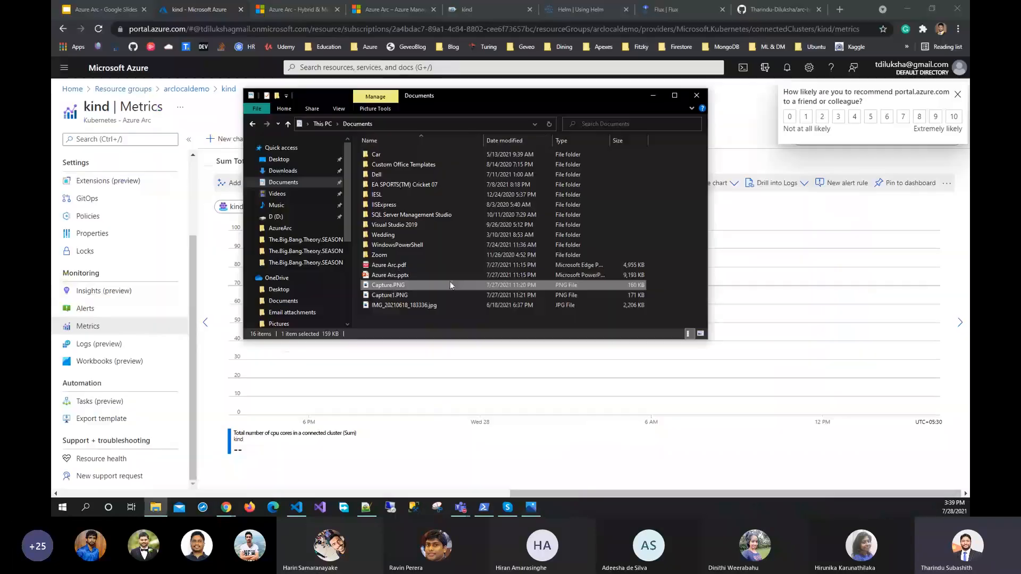
View the second metrics screenshot, Capture1.PNG, from the Documents folder and minimize it
left_click(394, 297)
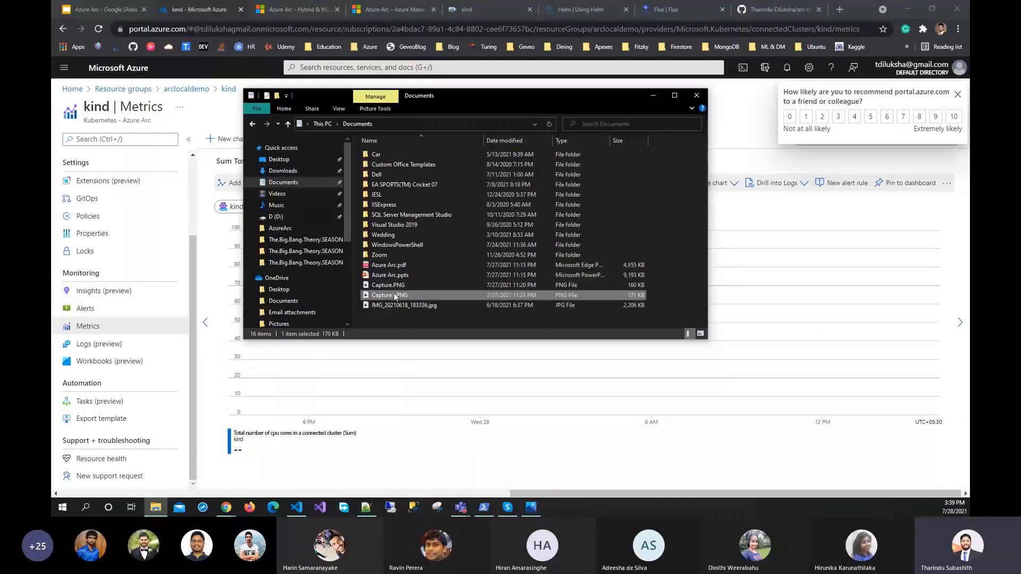
double_click(394, 296)
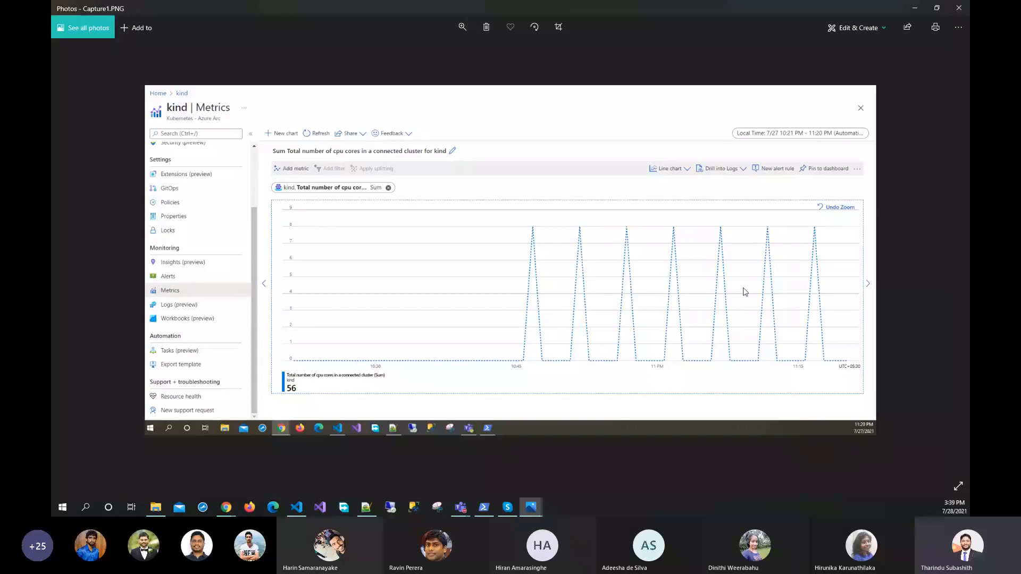
left_click(916, 8)
Back in the Azure portal, view the kind cluster's Insights page and examine its available metric namespaces and metrics
left_click(97, 295)
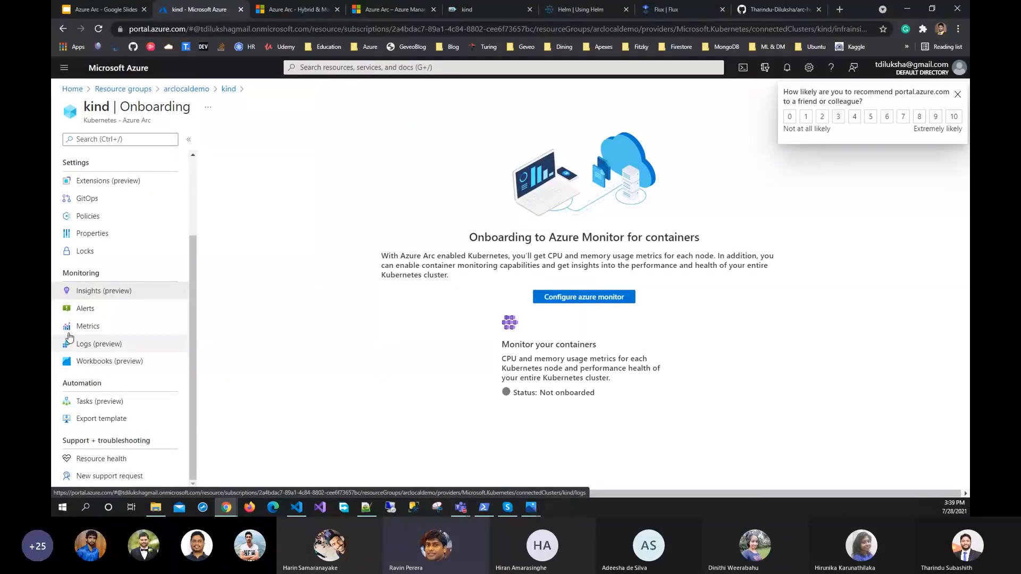
left_click(80, 326)
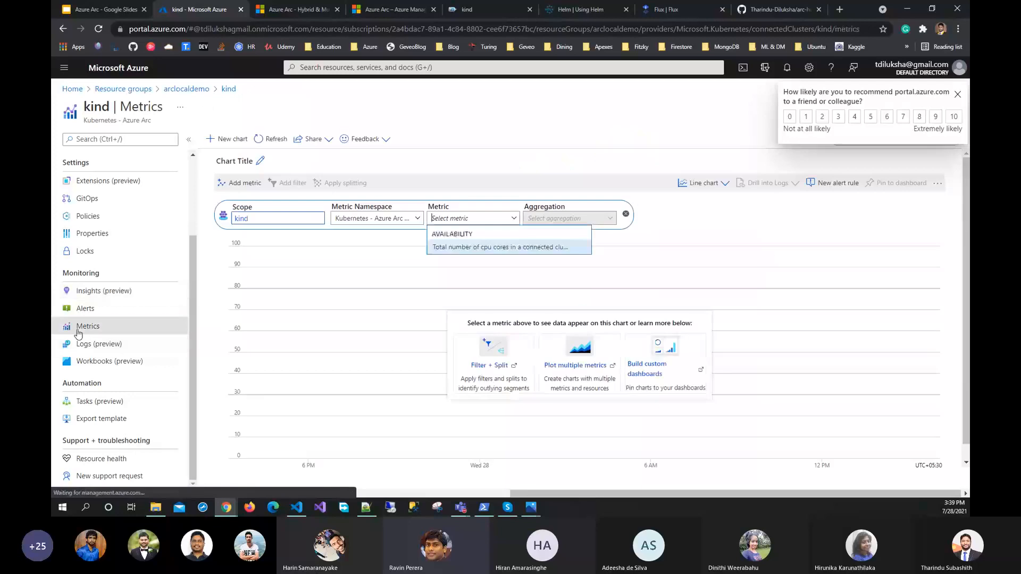
left_click(419, 219)
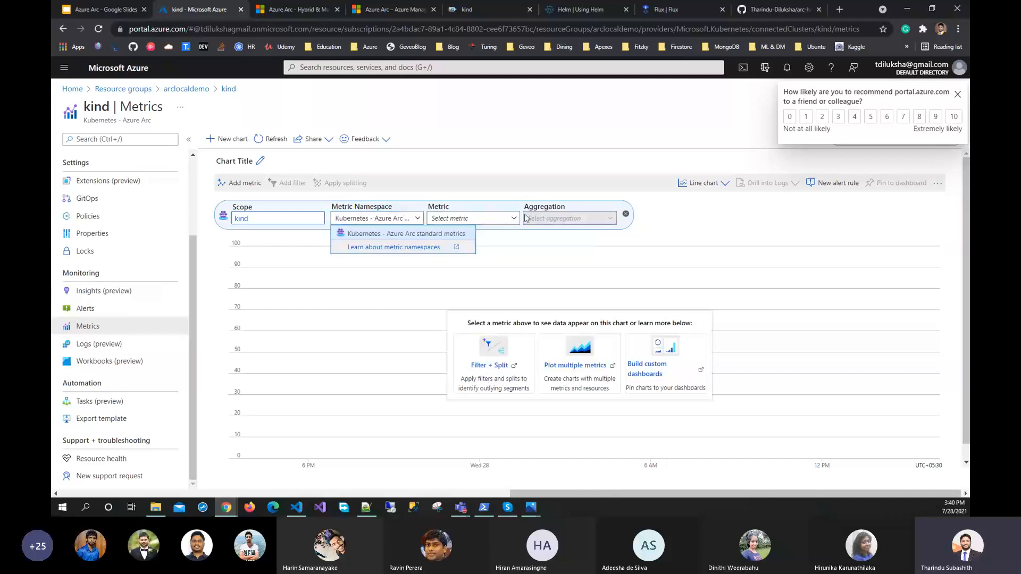
left_click(487, 219)
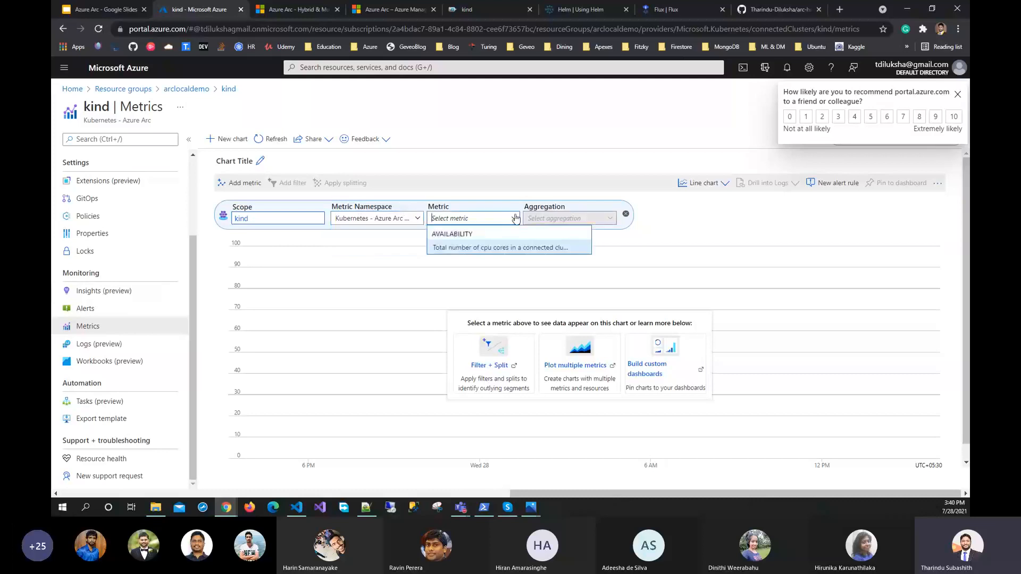
left_click(514, 164)
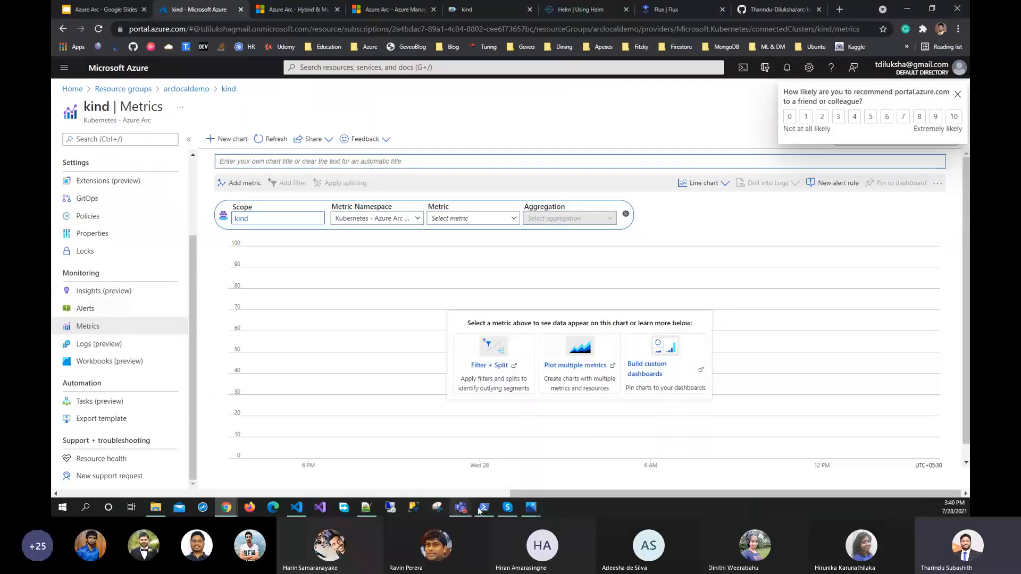
Return to the Azure Arc presentation in Google Slides and present it from the Azure Arc enabled Kubernetes - Connectivity slide
left_click(103, 6)
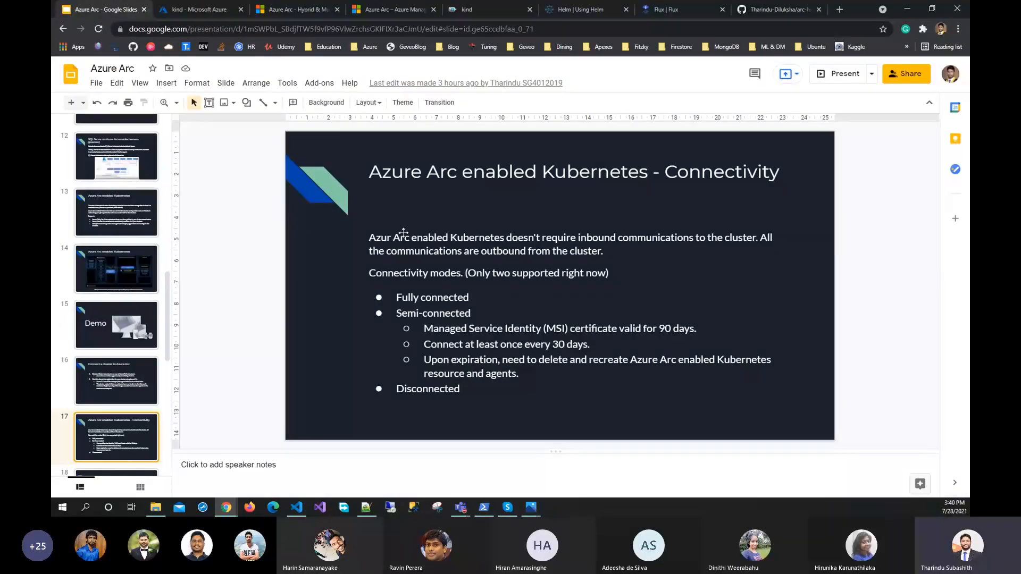
key("ctrl+F5")
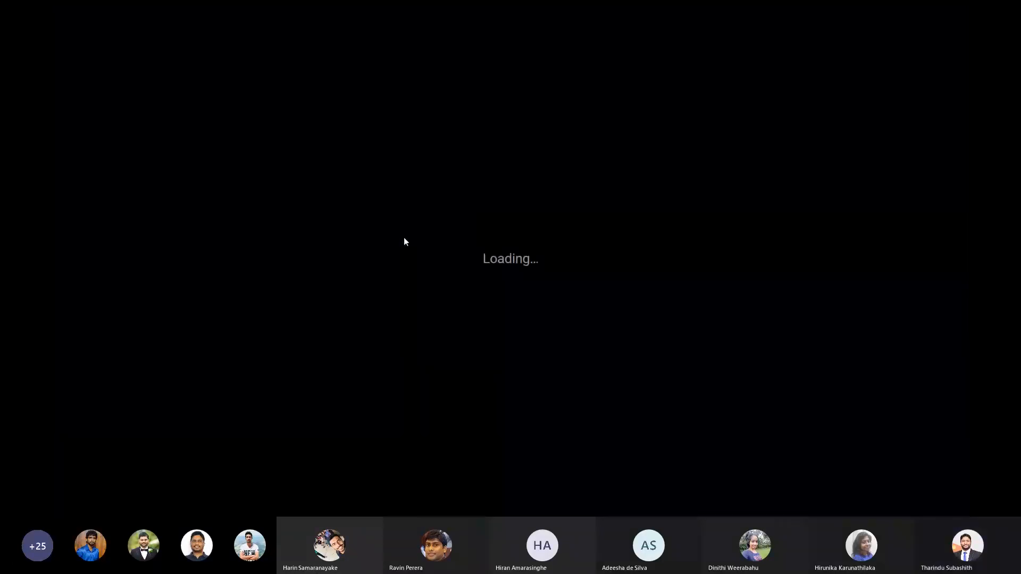
key("Right")
key("Left")
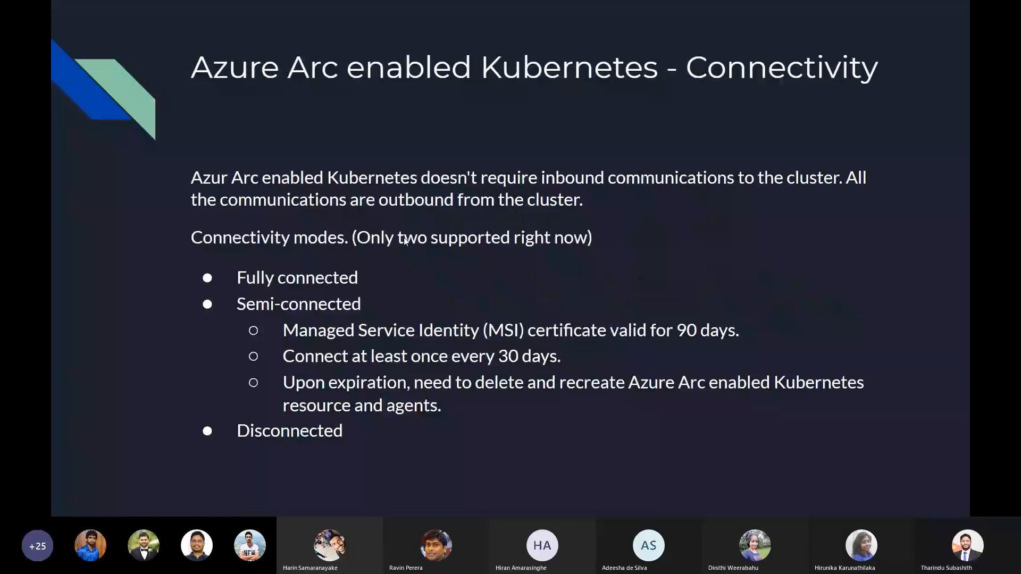
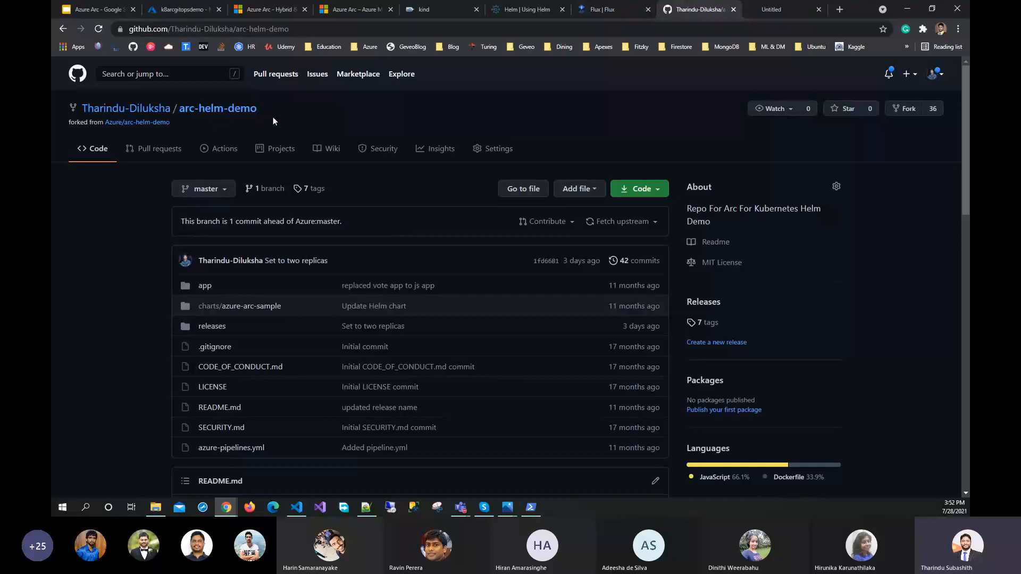
Point out the forked arc-helm-demo repository on GitHub and switch to its project in Visual Studio Code
left_click_drag(172, 108, 274, 119)
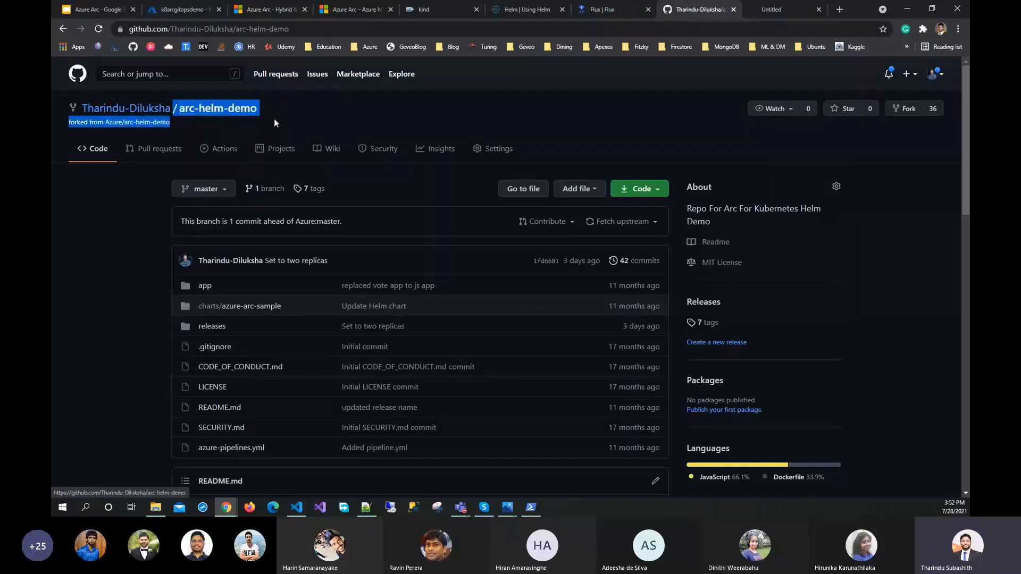
left_click(316, 116)
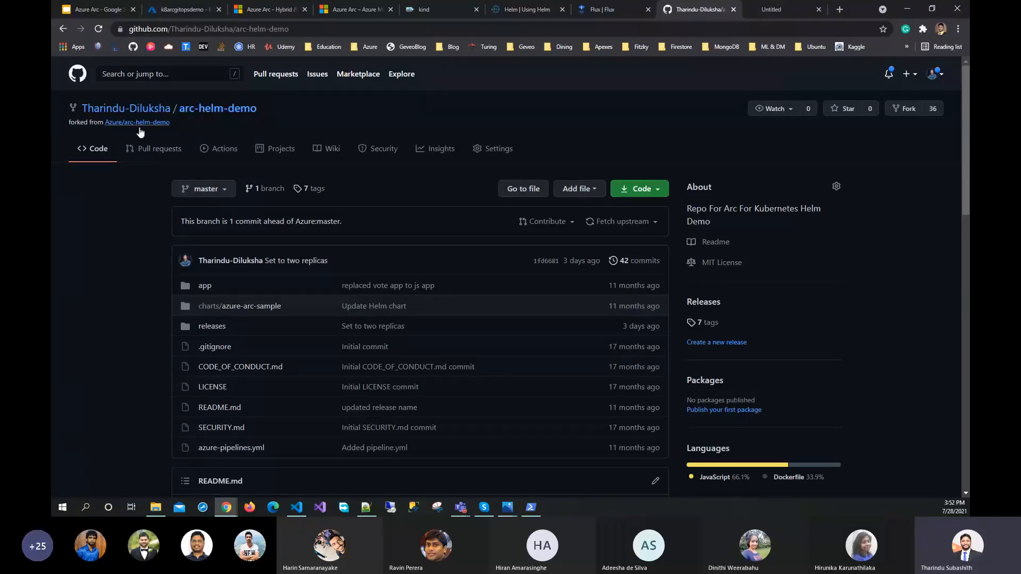
left_click(296, 506)
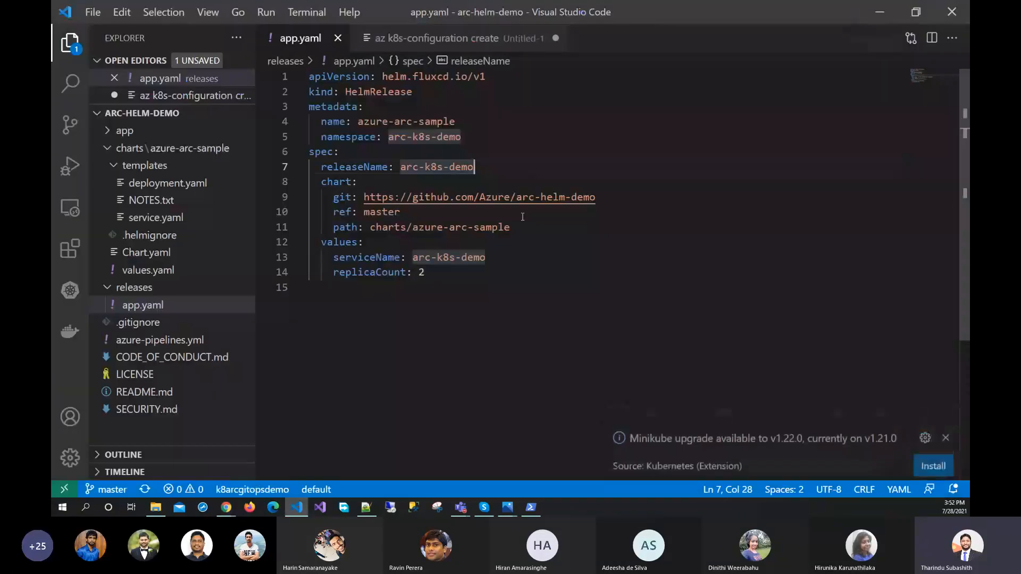
Review server.js with its Hello world response and the Dockerfile in the app folder, and collapse the folder
left_click(105, 131)
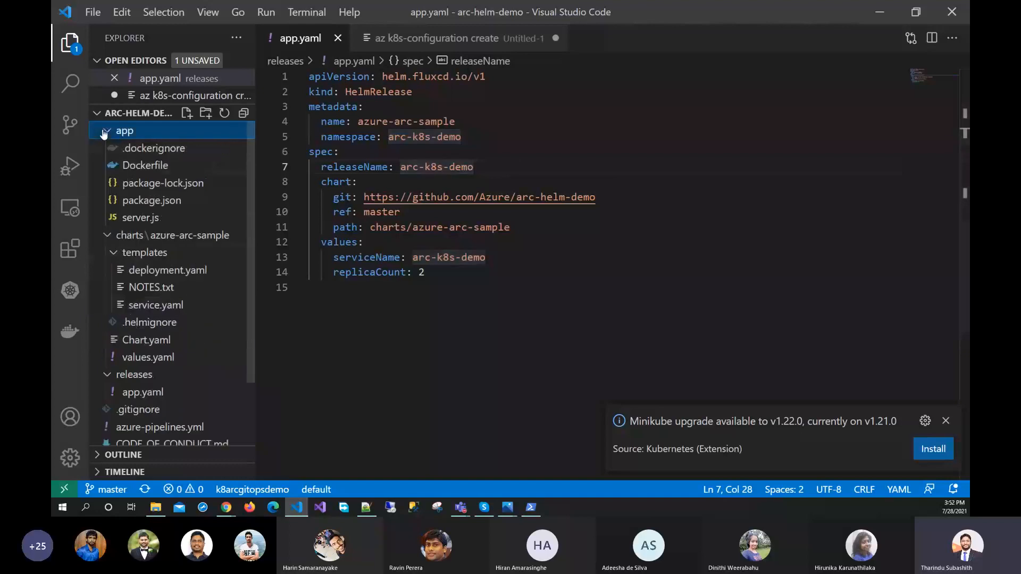
left_click(147, 222)
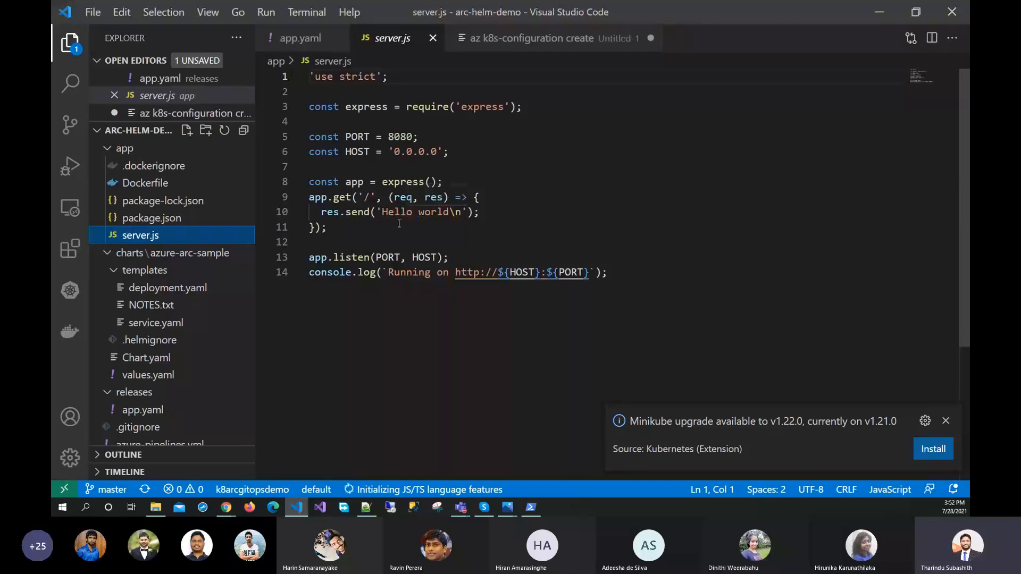
left_click_drag(378, 212, 449, 213)
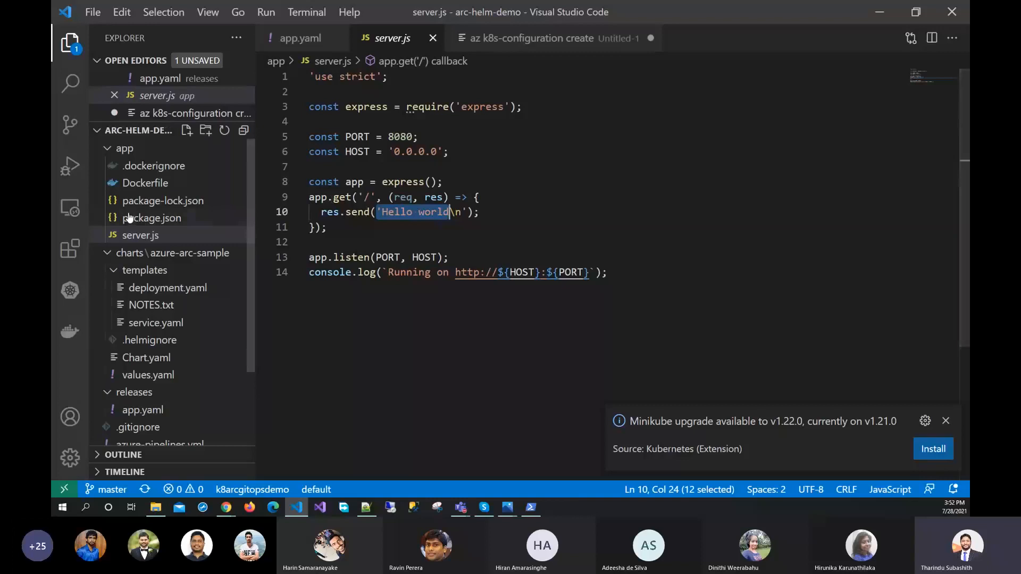
left_click(132, 182)
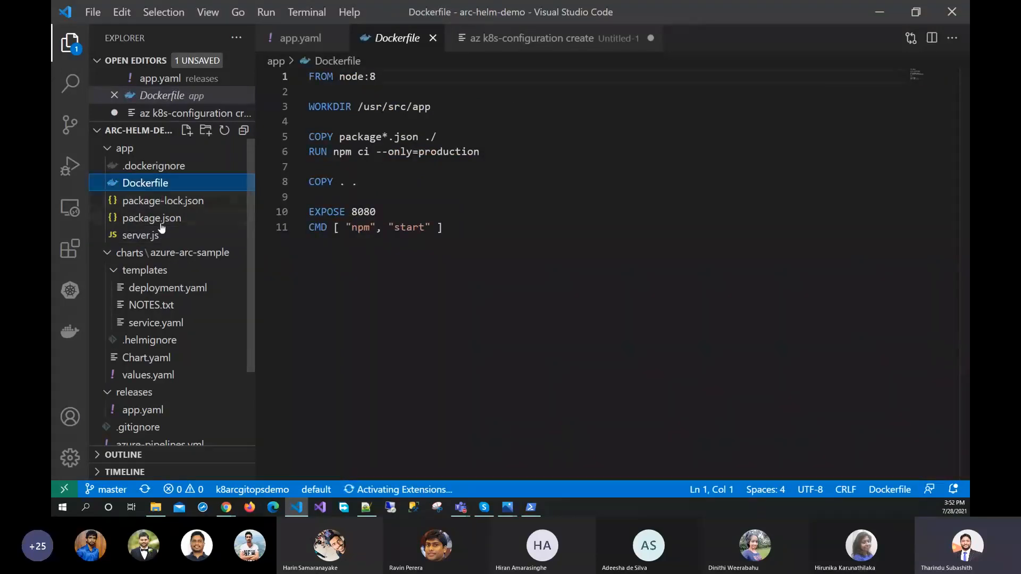
left_click(104, 150)
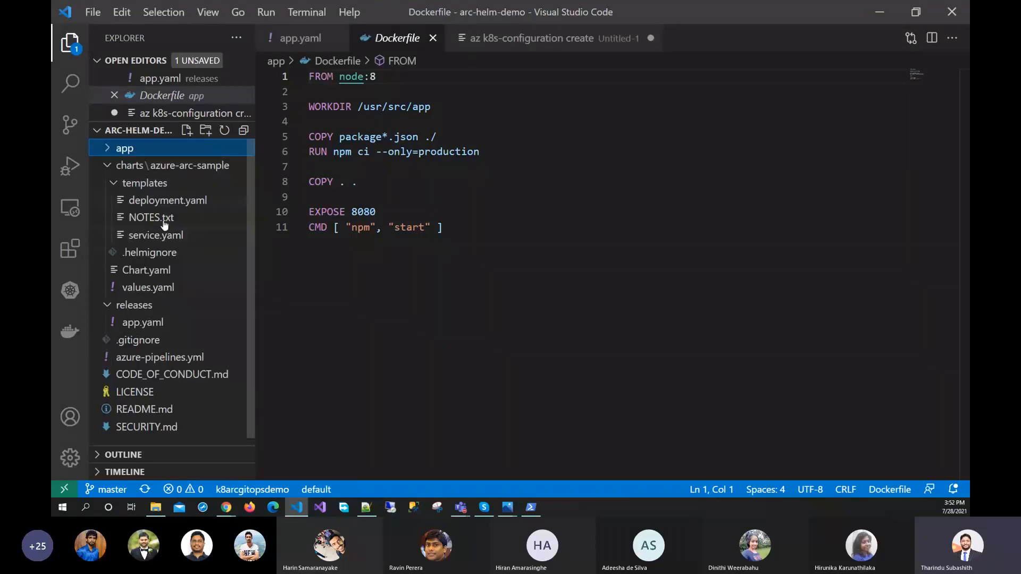
Review the HelmRelease kind and namespace value in releases/app.yaml, and close the Dockerfile
left_click(142, 325)
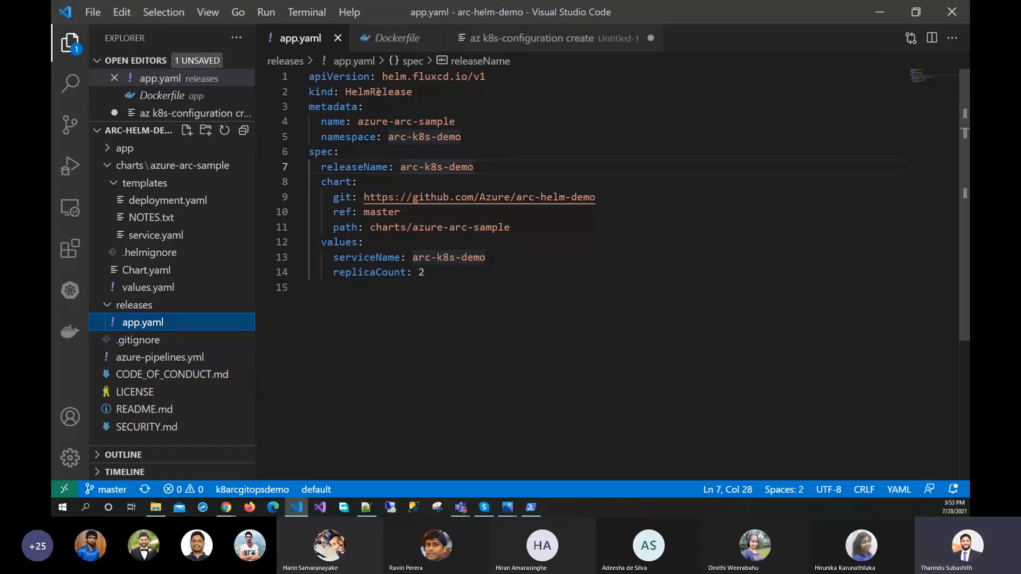
left_click(378, 91)
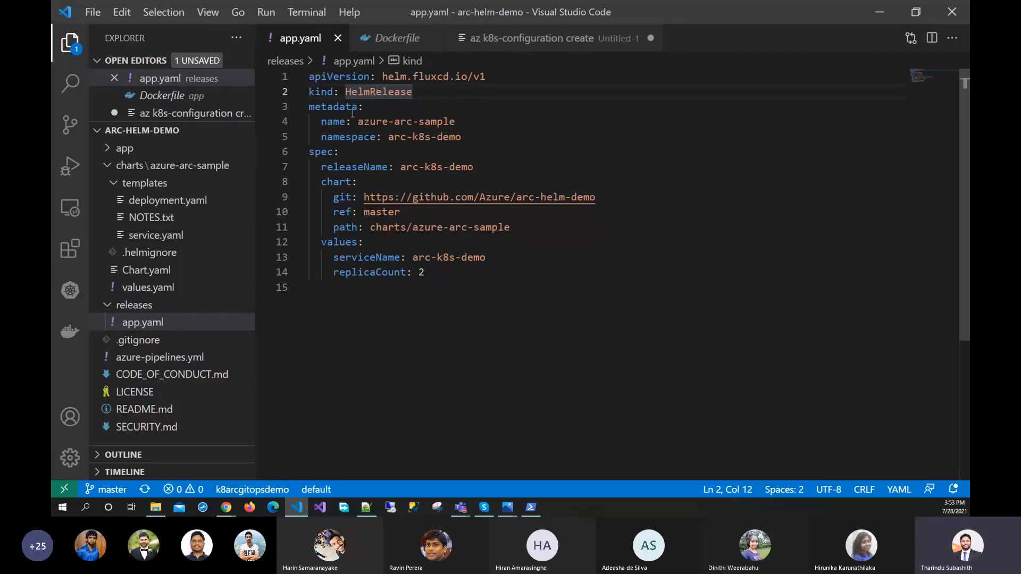
left_click_drag(388, 138, 462, 138)
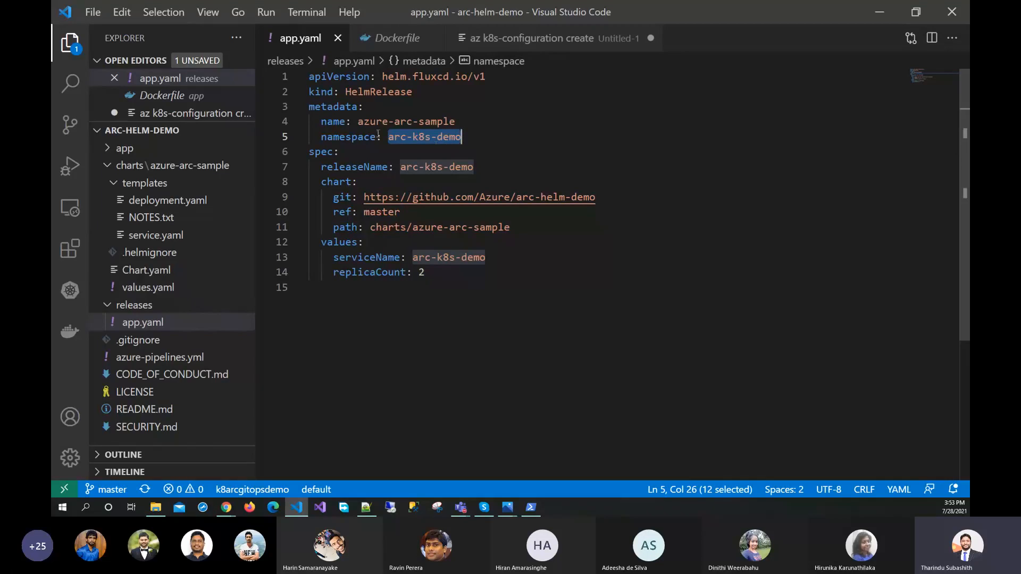
left_click(433, 38)
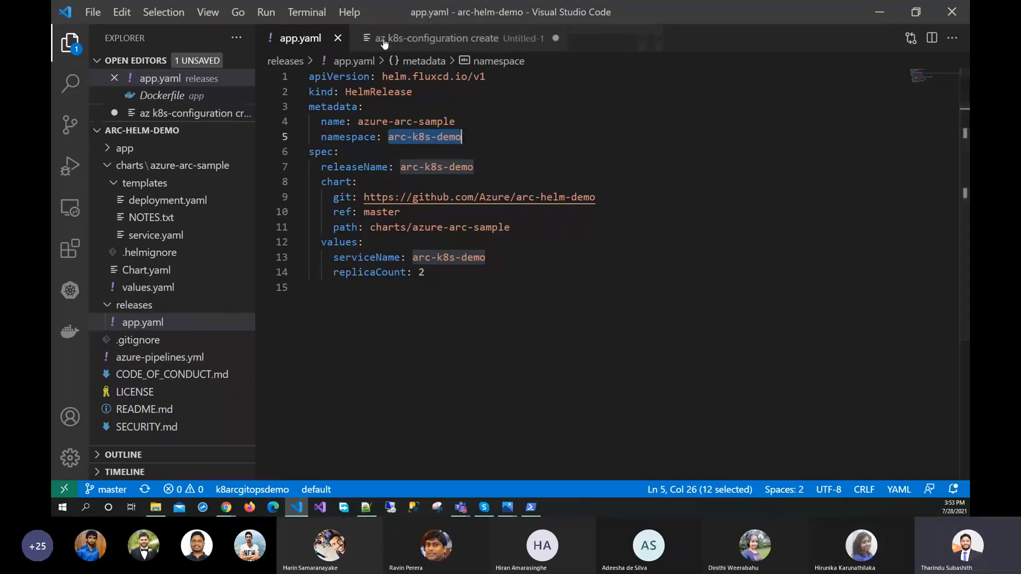
left_click_drag(54, 50, 51, 149)
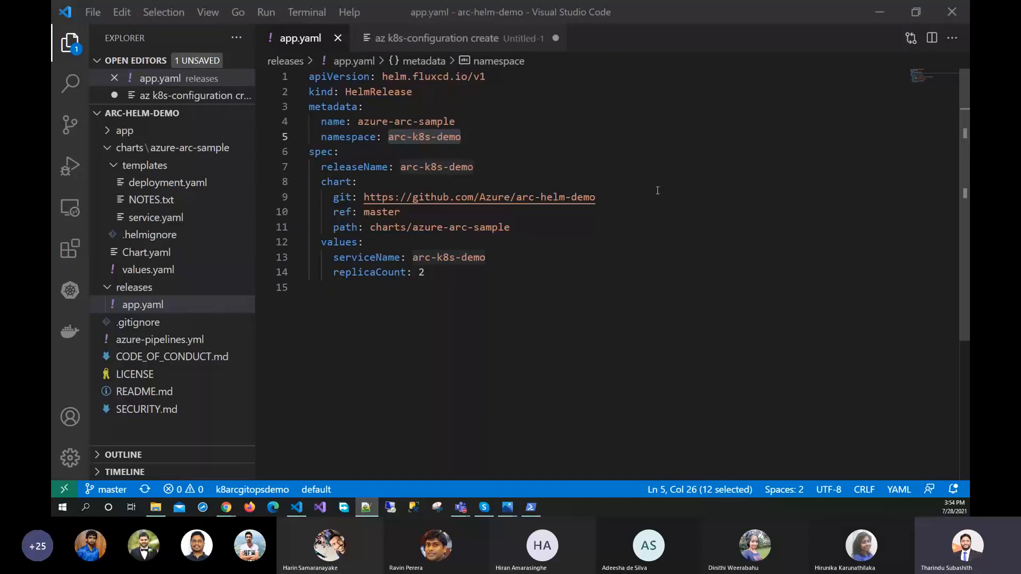
View the untitled az k8s-configuration create file and highlight the command, its name parameter and the cluster name k8arcgitops3
left_click(418, 39)
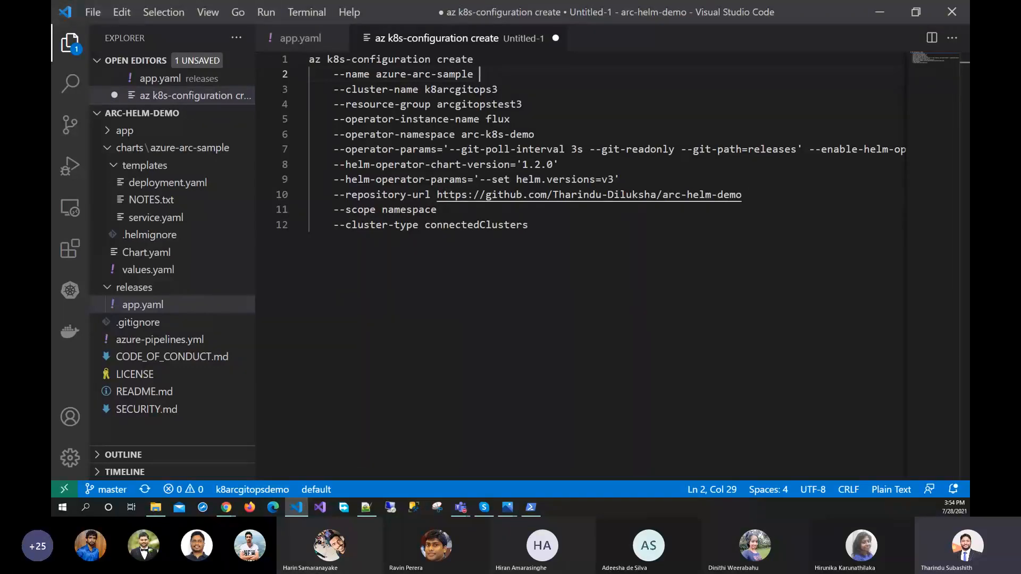
key("alt+Tab")
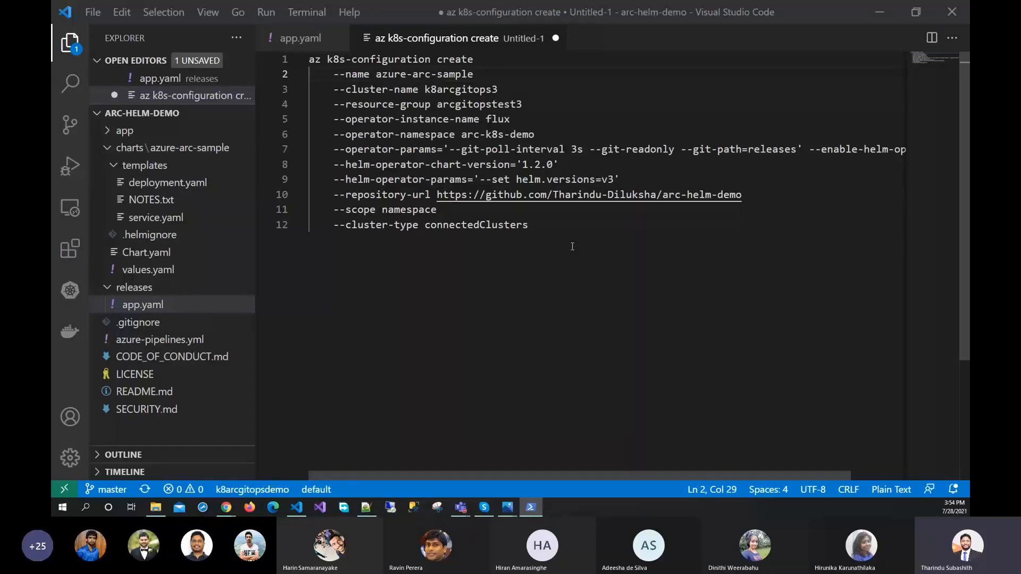
left_click_drag(546, 215, 309, 59)
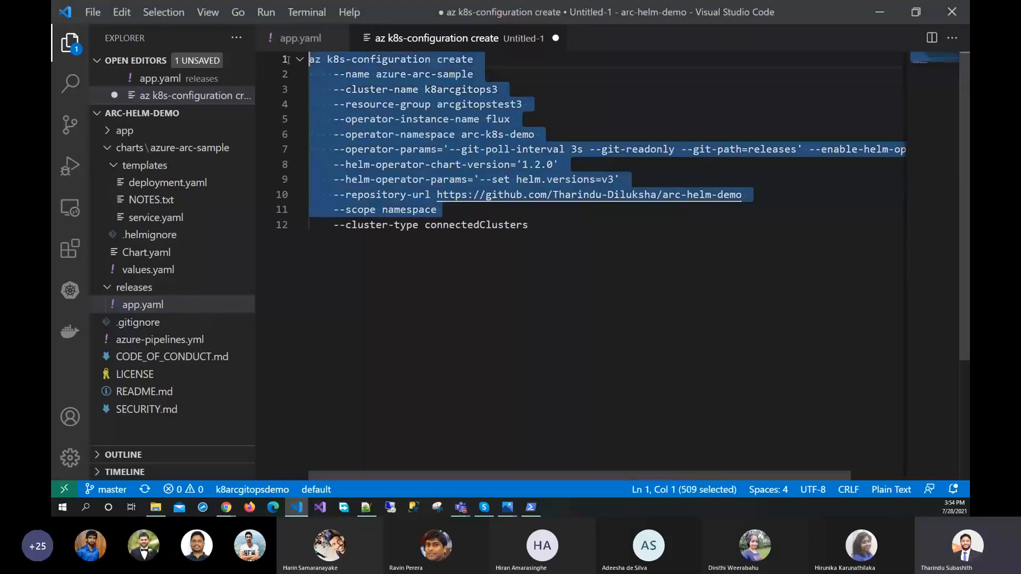
double_click(395, 60)
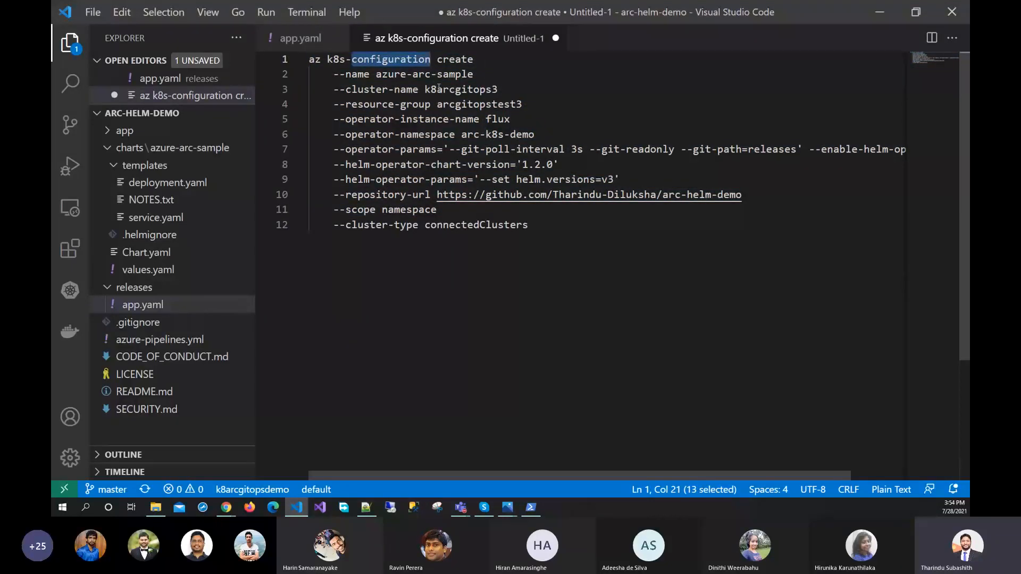
left_click(364, 74)
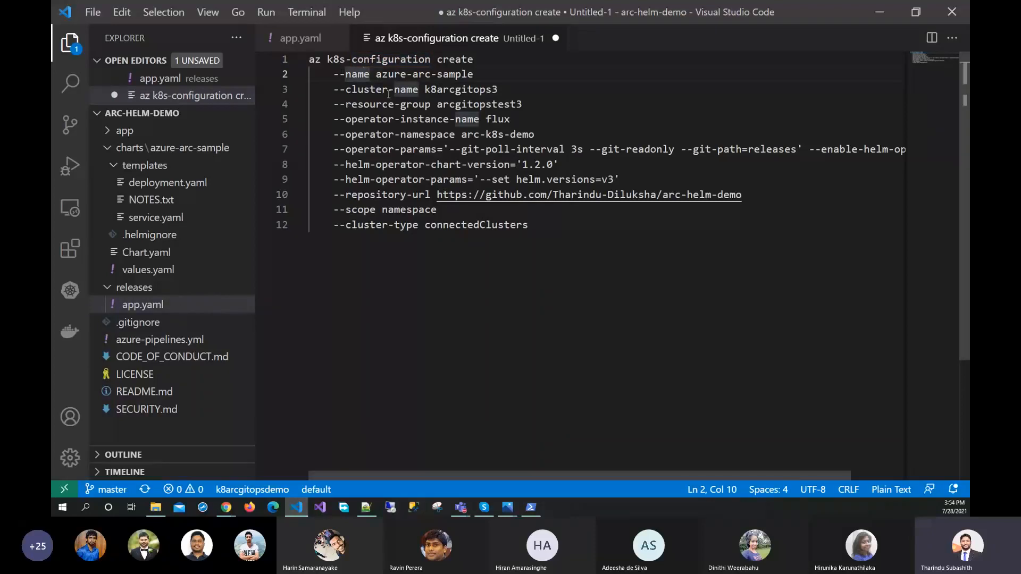
left_click_drag(376, 74, 498, 90)
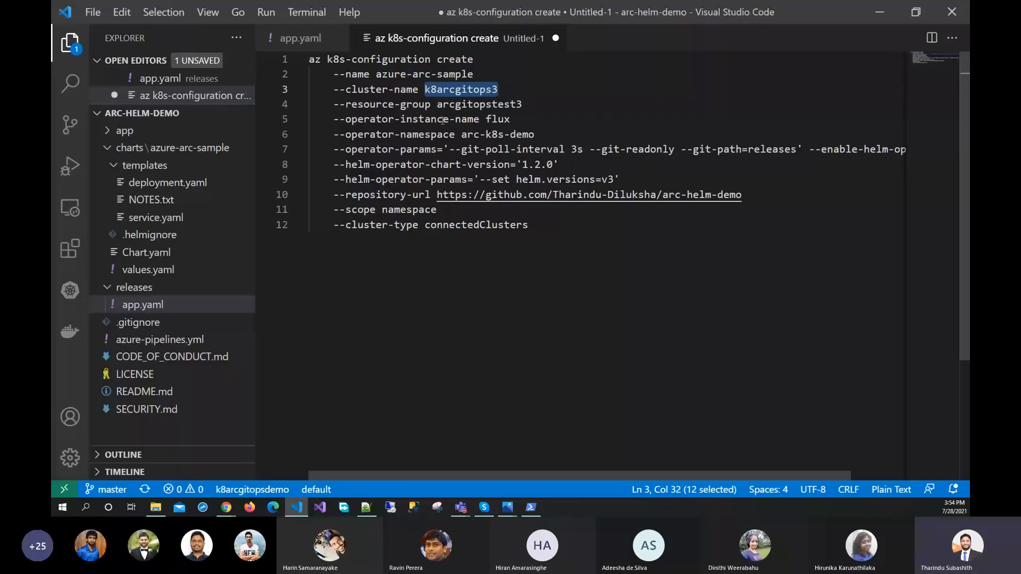
Highlight the operator instance name flux and the operator namespace arc-k8s-demo in the command
left_click_drag(479, 120, 334, 120)
left_click_drag(503, 120, 334, 120)
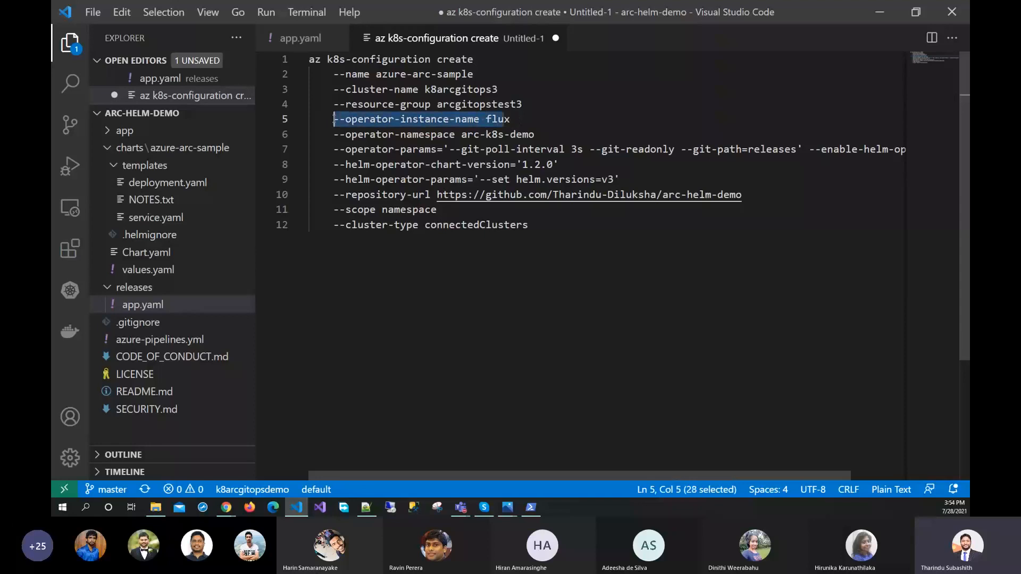
left_click(454, 137)
left_click_drag(541, 136, 338, 137)
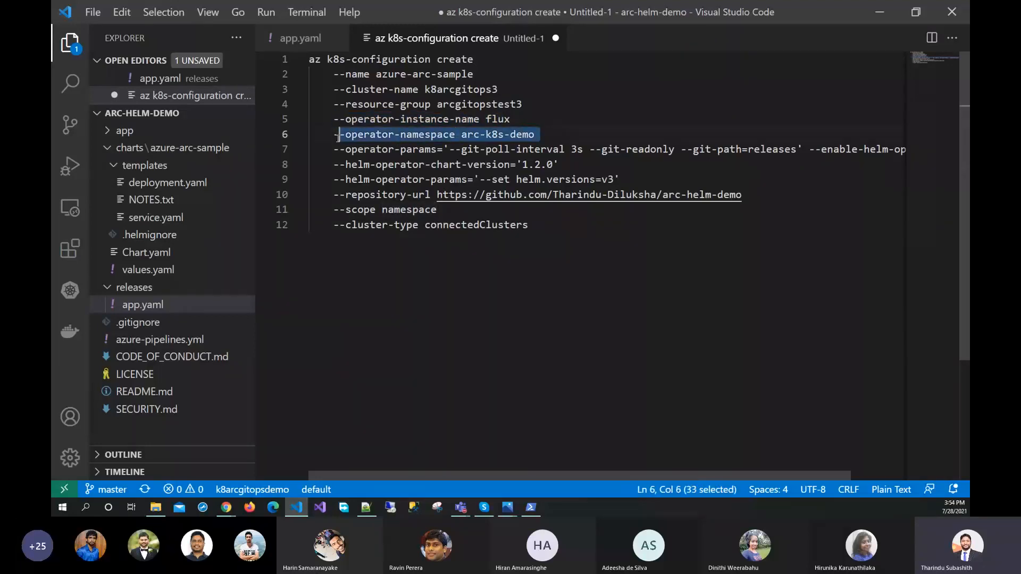
double_click(432, 134)
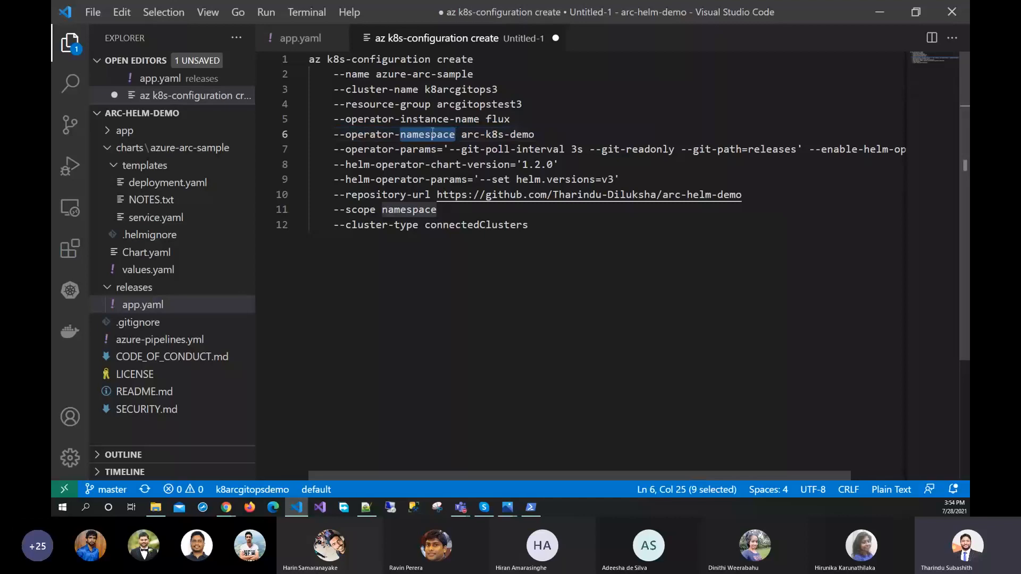
left_click_drag(536, 136, 462, 137)
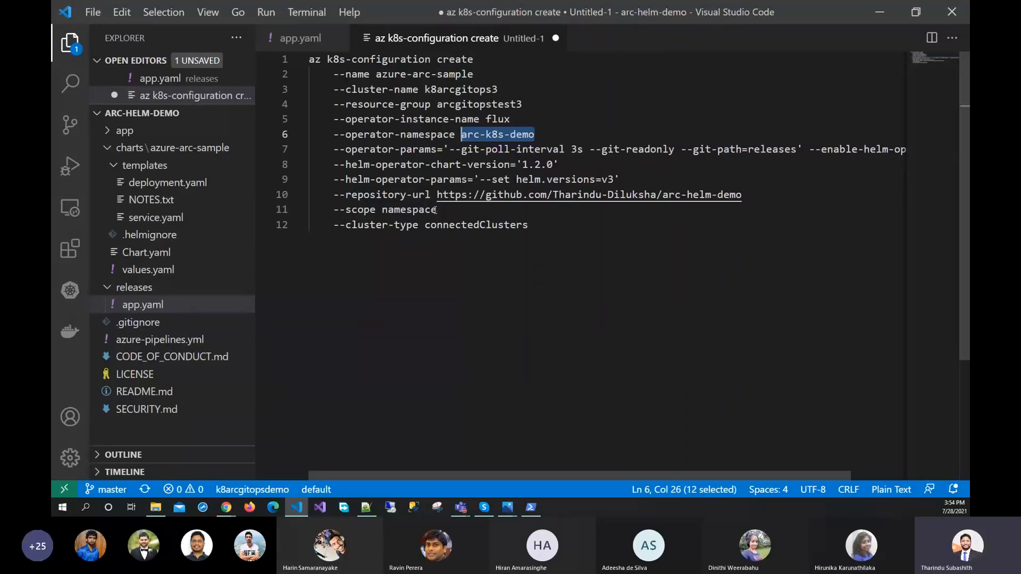
Compare the namespace scope parameter with the operator-namespace line of the command
left_click_drag(437, 210, 336, 214)
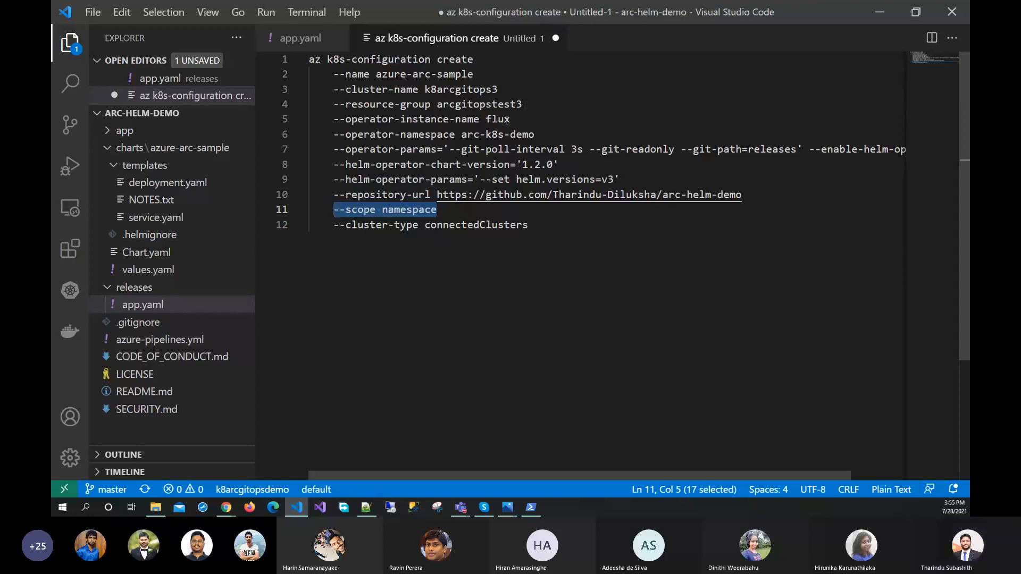
left_click_drag(540, 135, 333, 136)
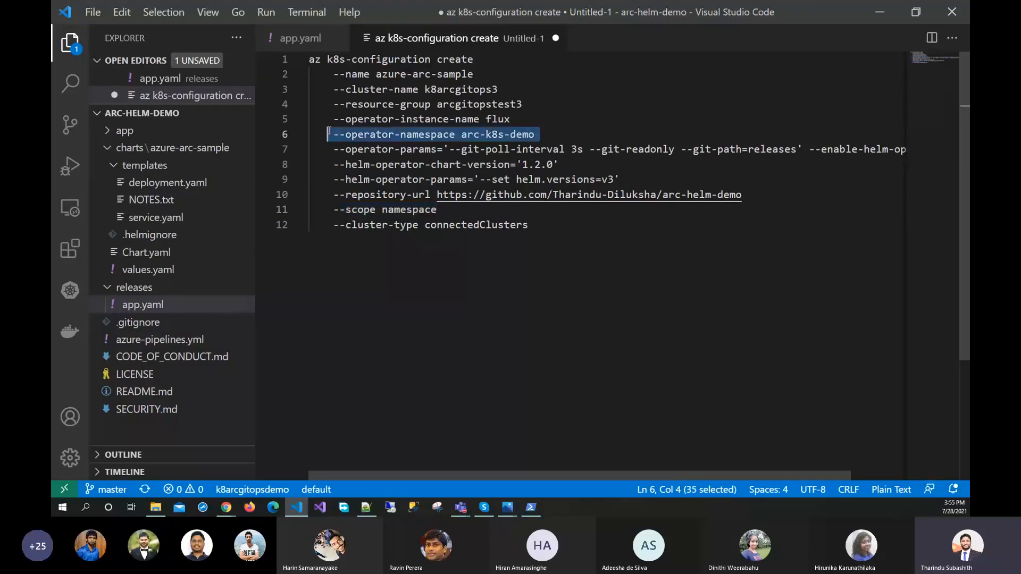
left_click(419, 209)
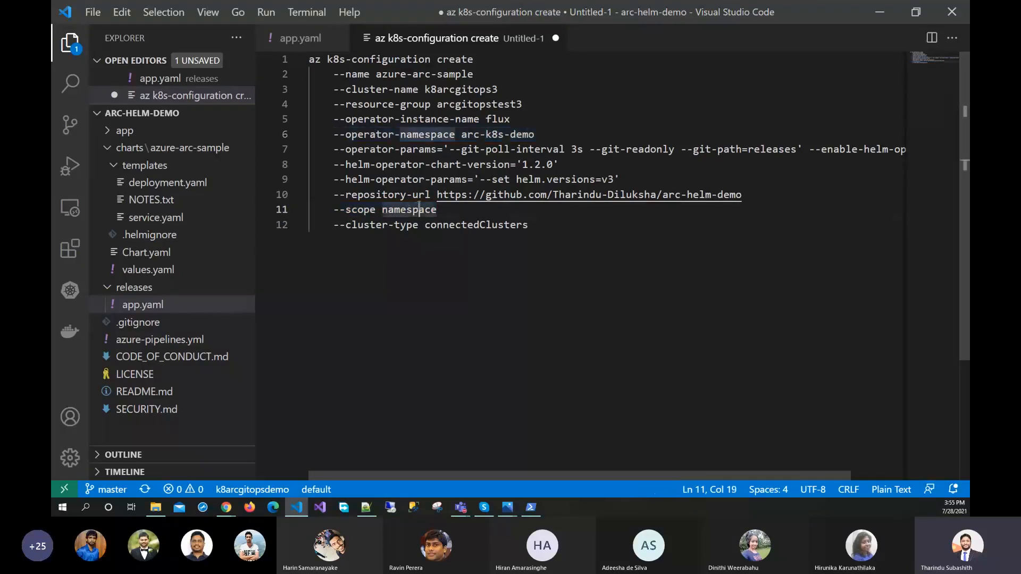
double_click(391, 211)
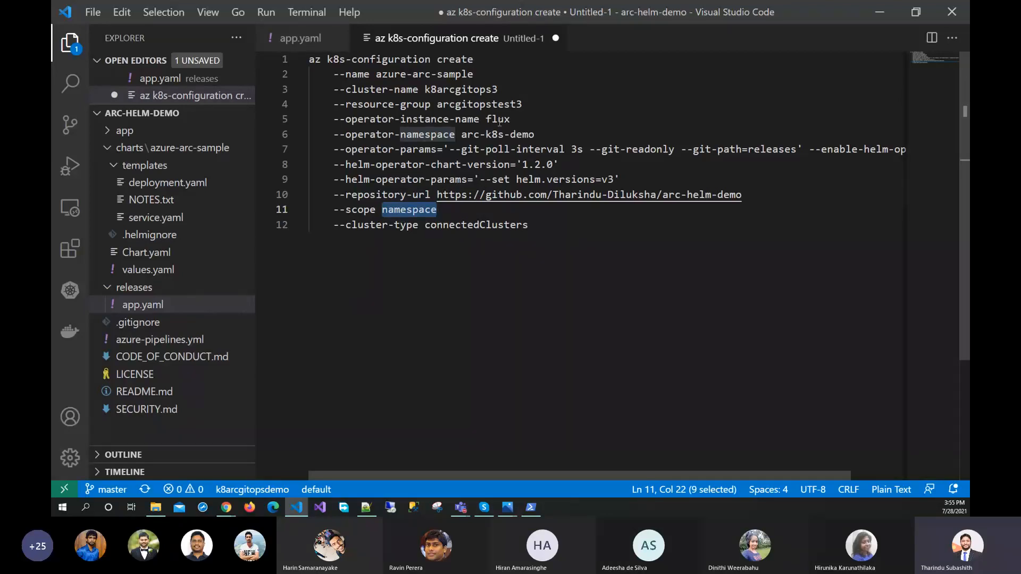
Examine the full operator-params line, including the git options and --enable-helm-operator, highlighting the quoted git parameters
left_click_drag(334, 148, 864, 148)
left_click(449, 150)
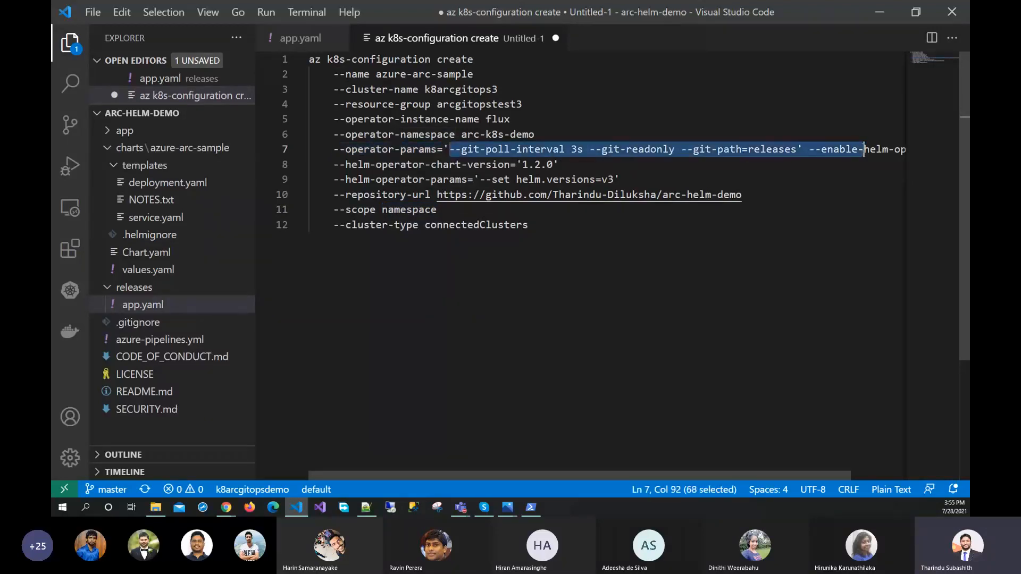
left_click_drag(508, 472, 563, 473)
key("shift+End")
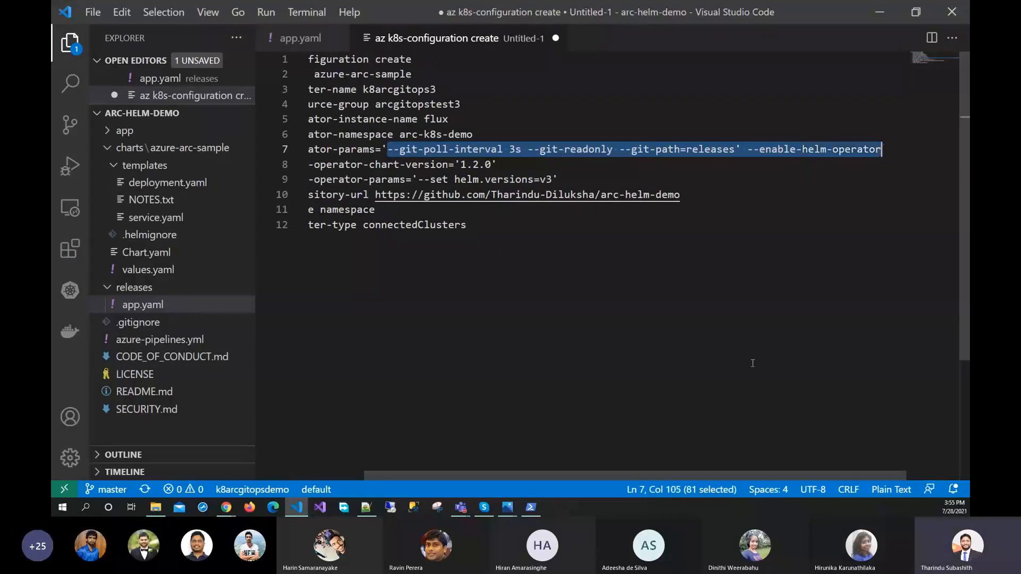
left_click_drag(735, 149, 387, 153)
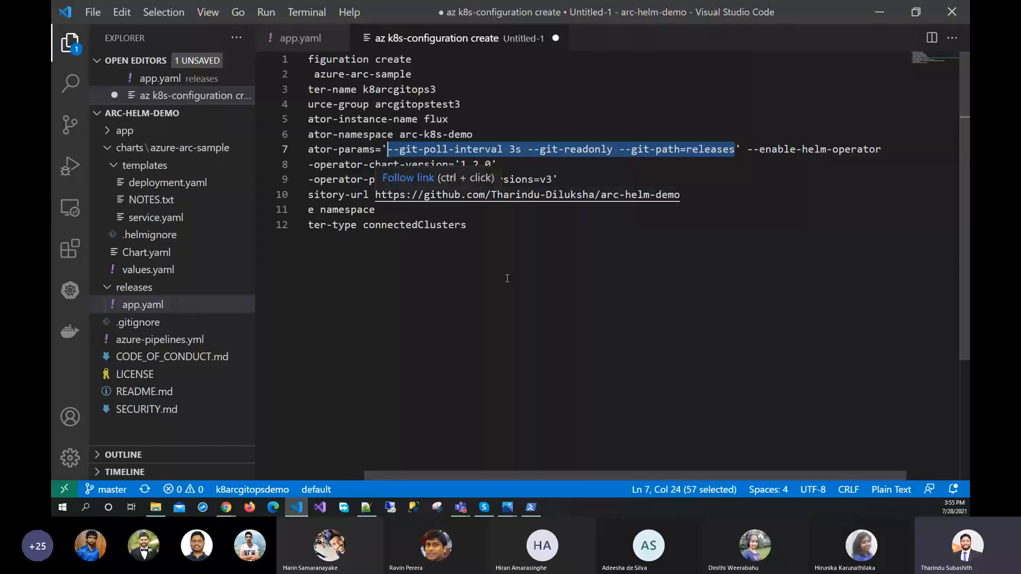
left_click_drag(577, 473, 525, 470)
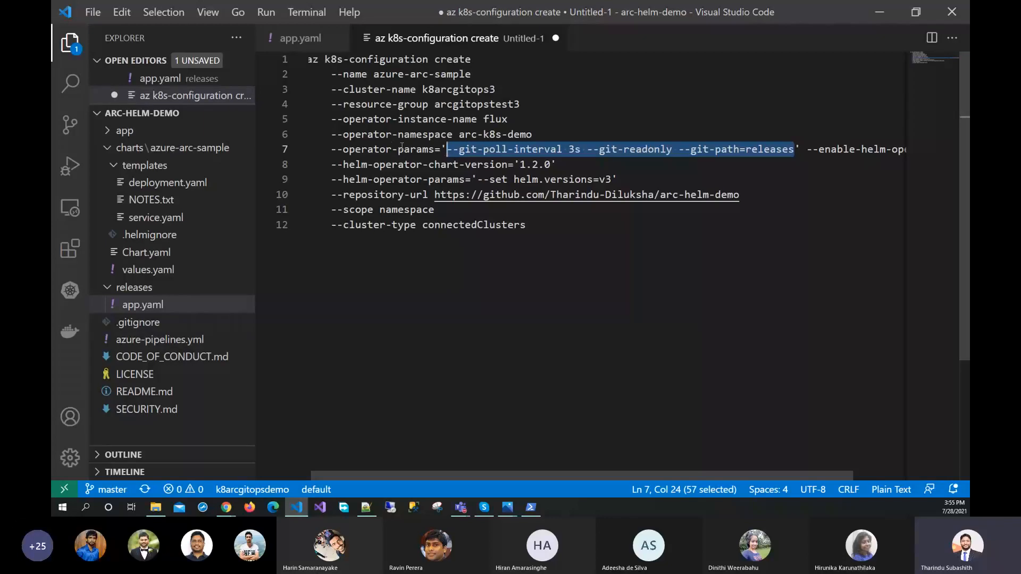
Highlight the repository-url line, the quoted git parameters and the 3s git poll interval
left_click_drag(335, 199, 751, 199)
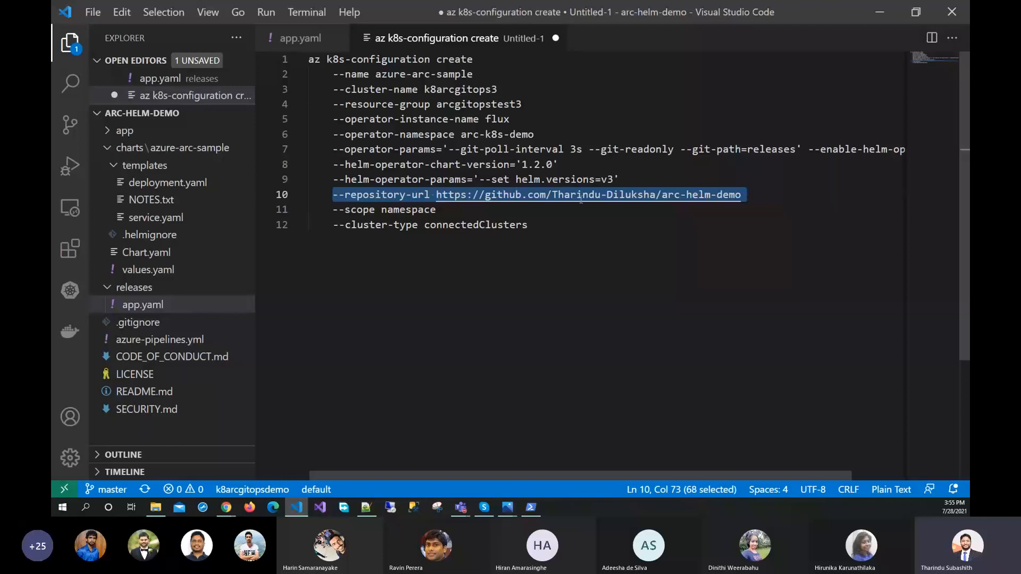
left_click(794, 199)
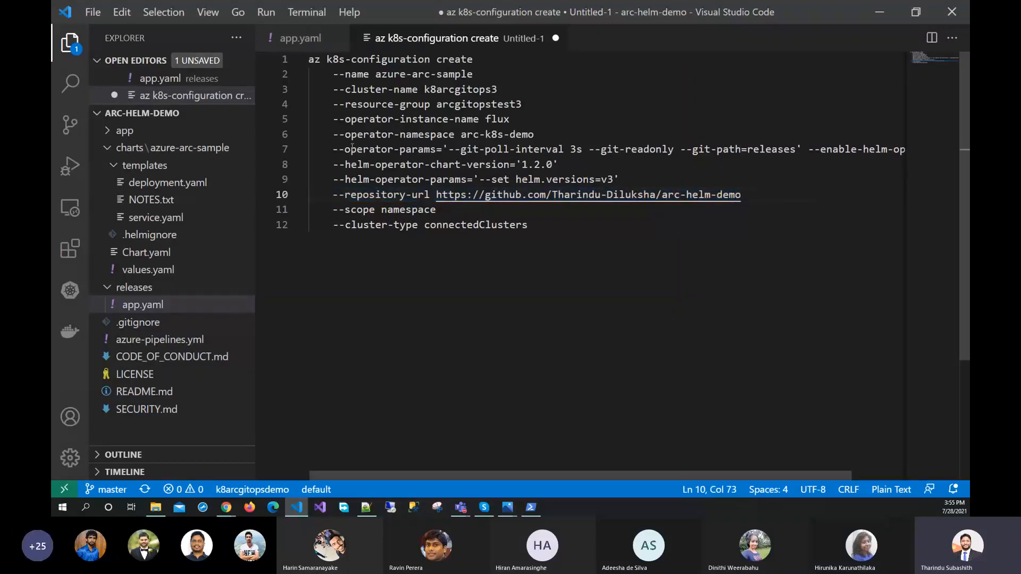
left_click(448, 150)
left_click_drag(449, 150, 795, 153)
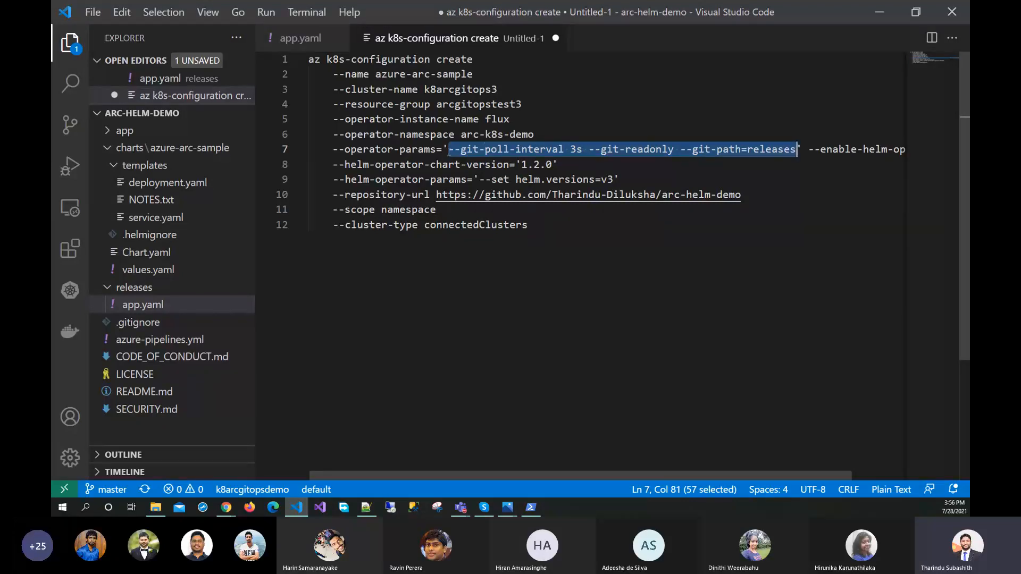
left_click_drag(449, 150, 583, 150)
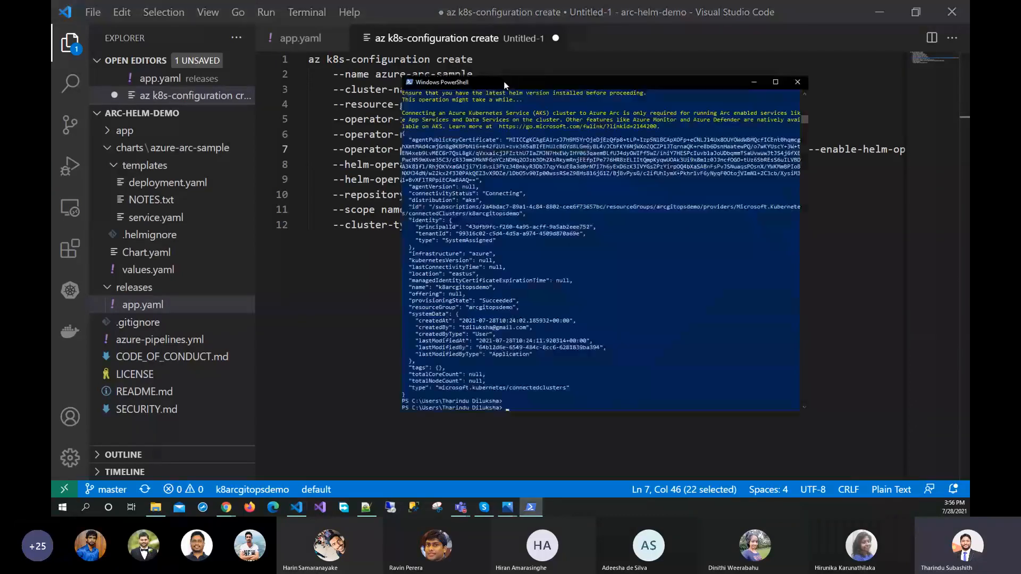
Switch to the Azure portal and open the k8arcgitopsdemo Azure Arc cluster from the arcgitopsdemo resource group
left_click_drag(503, 81, 467, 76)
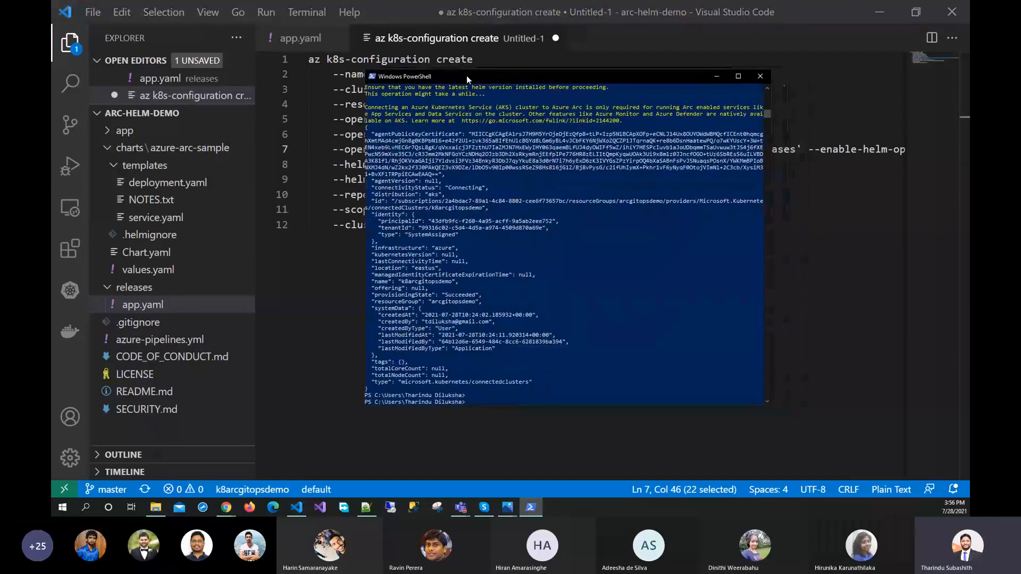
left_click(879, 17)
left_click(171, 7)
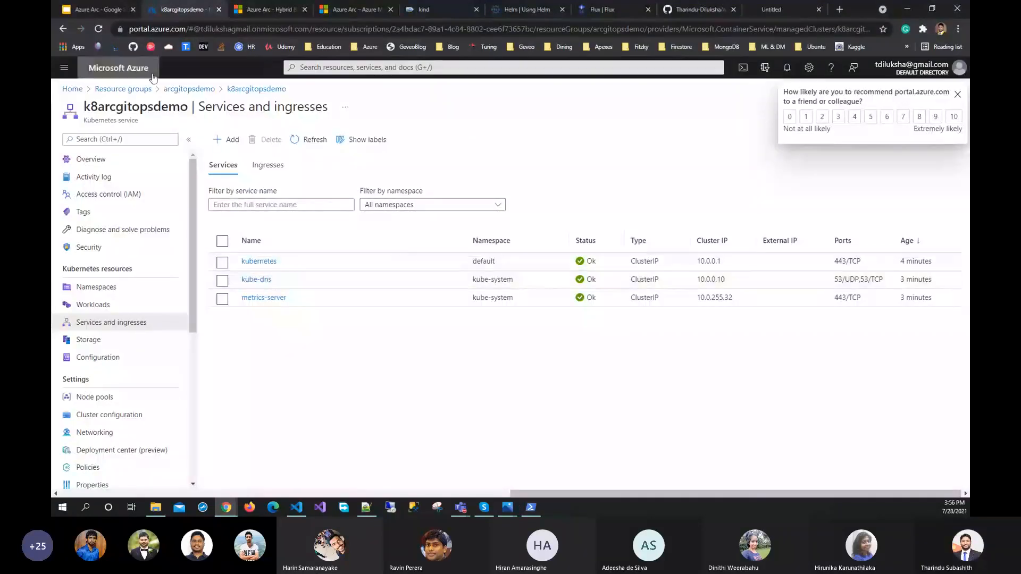
left_click(190, 89)
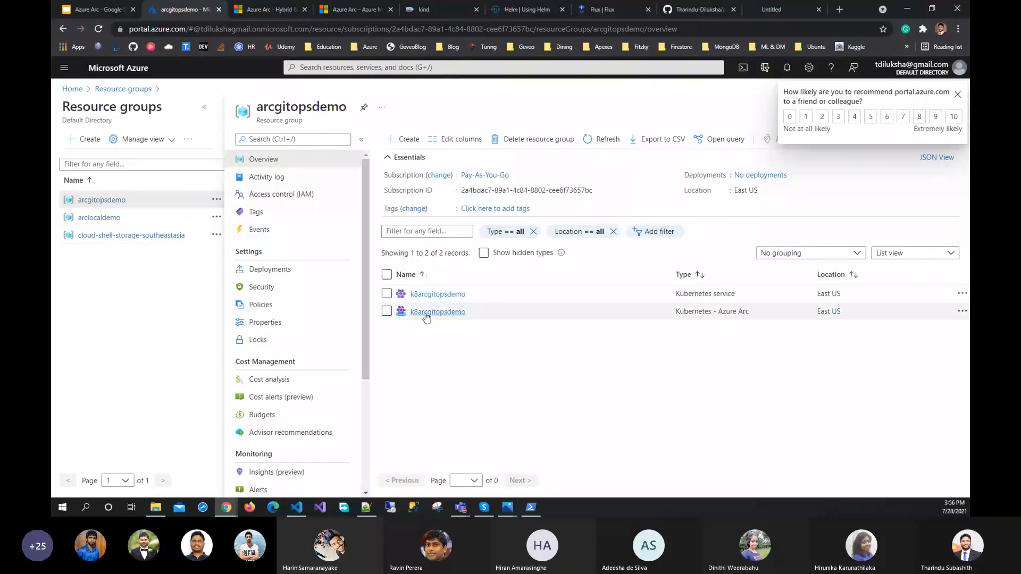
left_click(424, 312)
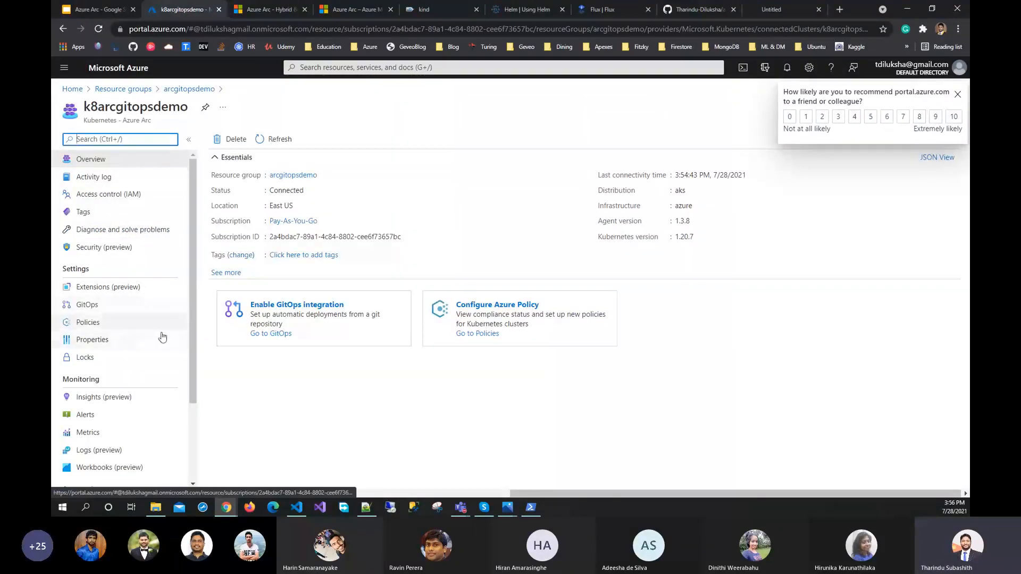
Chart the total number of CPU cores in a connected cluster metric for the Azure Arc cluster
scroll(128, 321, "down", 1)
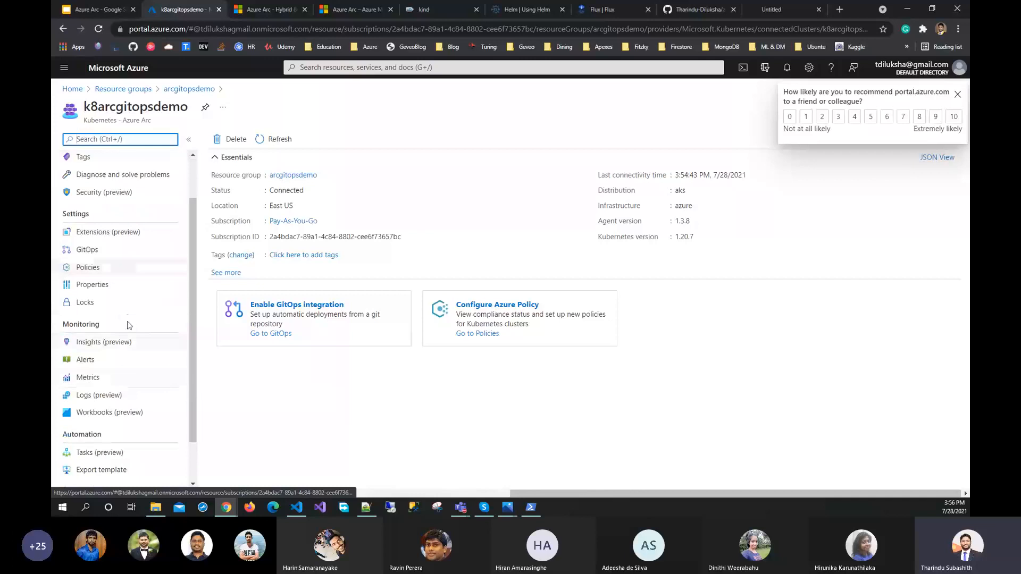
left_click(88, 378)
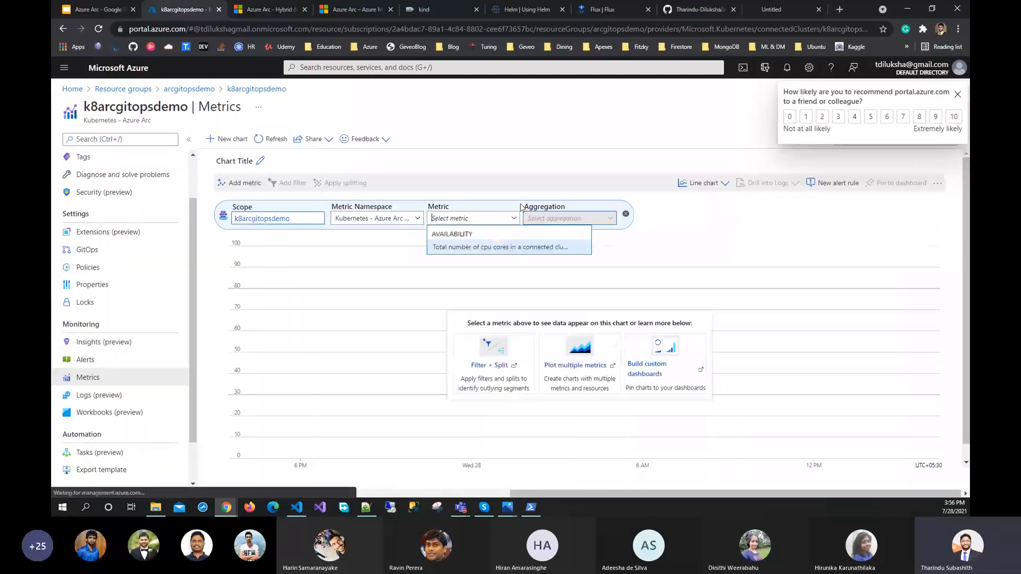
left_click(520, 218)
left_click(511, 245)
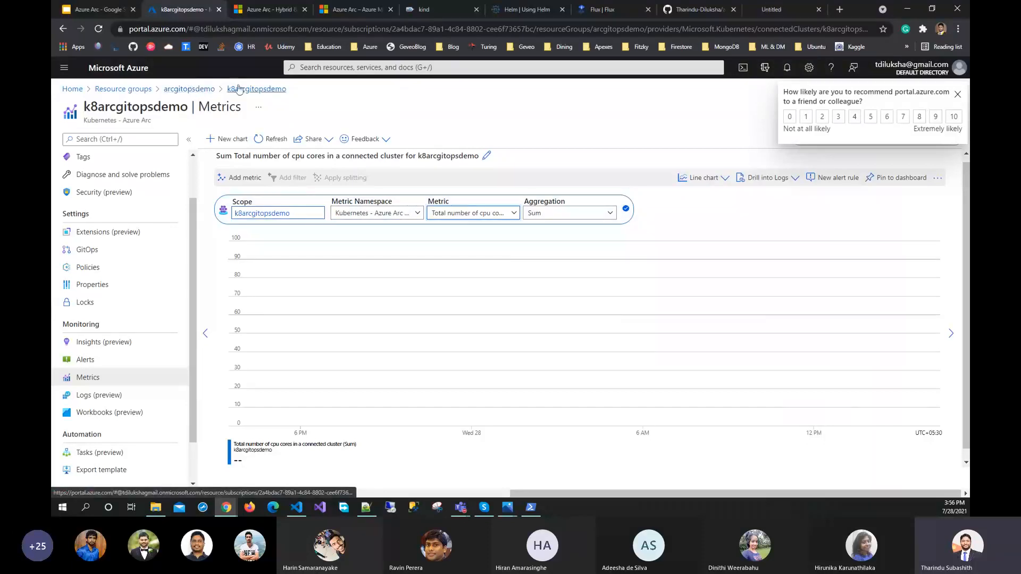
Open the arcgitopsdemo resource group in a separate tab and view the node pools of the k8arcgitopsdemo Kubernetes service
left_click(197, 89)
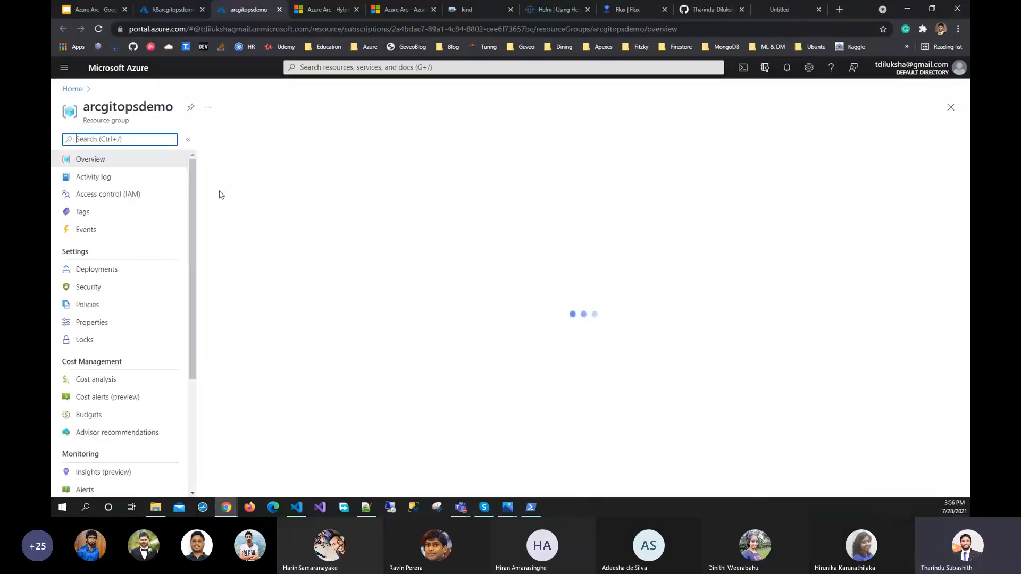
left_click(261, 296)
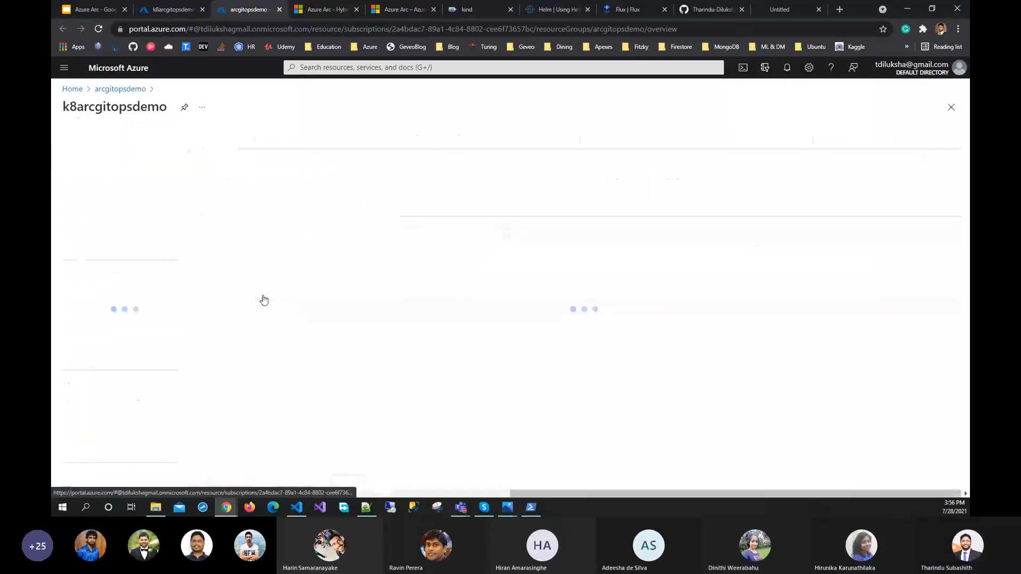
scroll(101, 383, "down", 1)
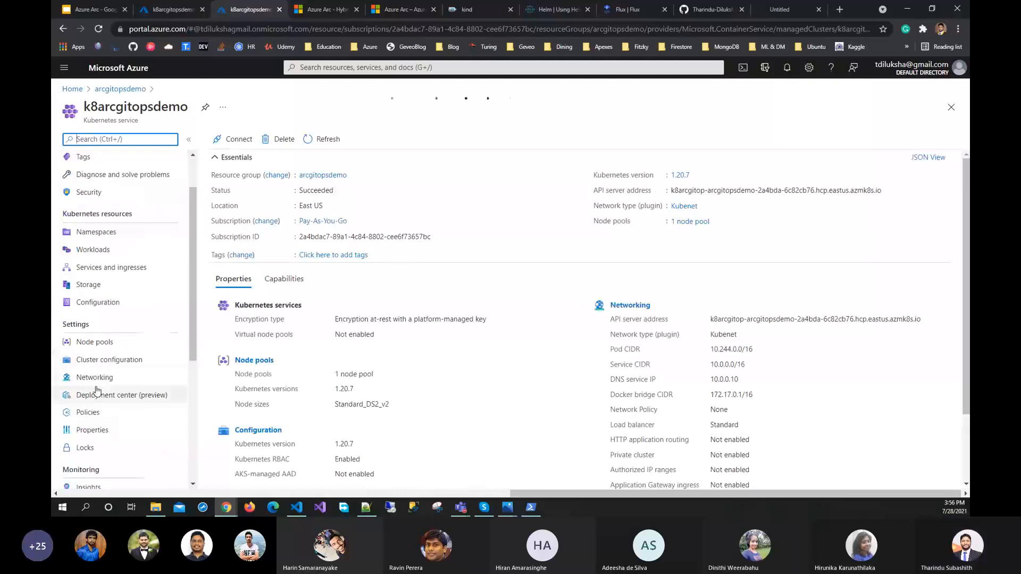
left_click(116, 345)
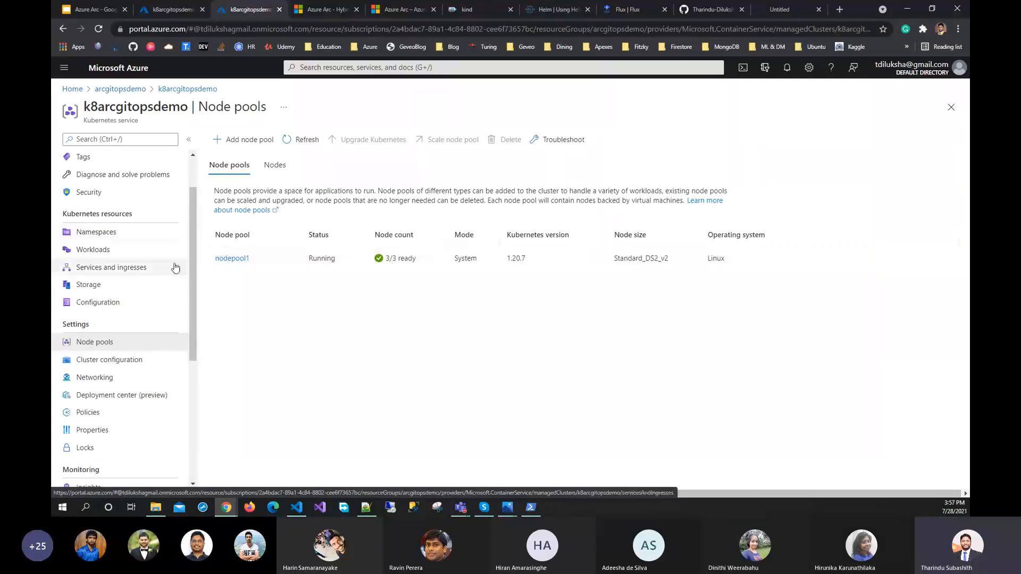
View the Kubernetes service's services and ingresses and select the flux-logs-agent service in the azure-arc namespace
scroll(174, 267, "up", 1)
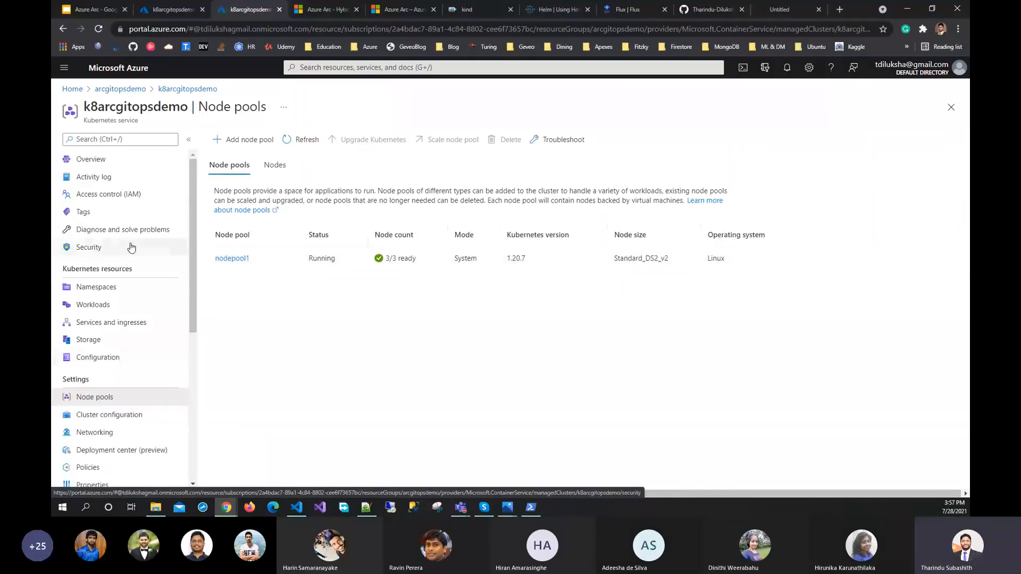
left_click(120, 322)
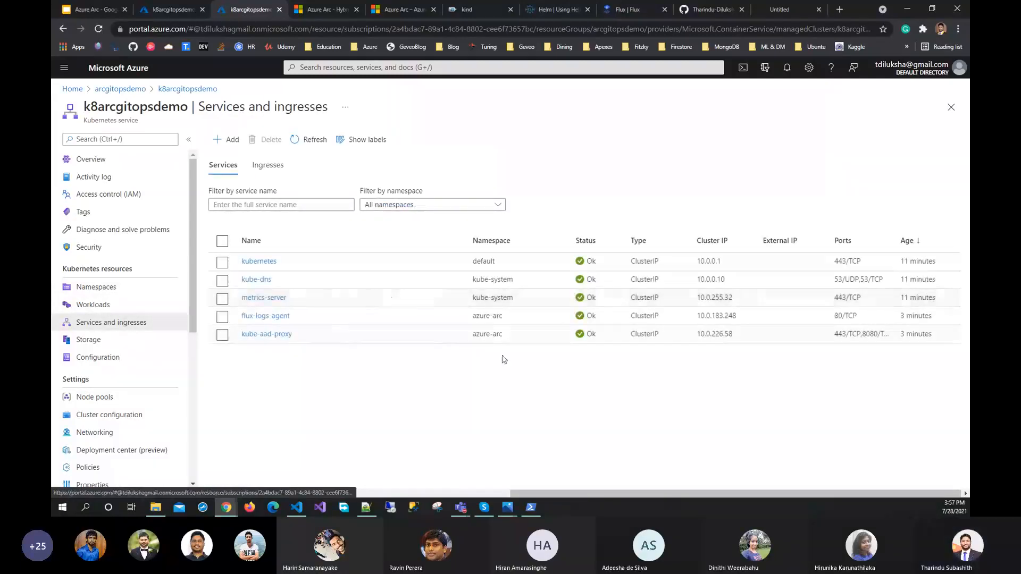
left_click(510, 319)
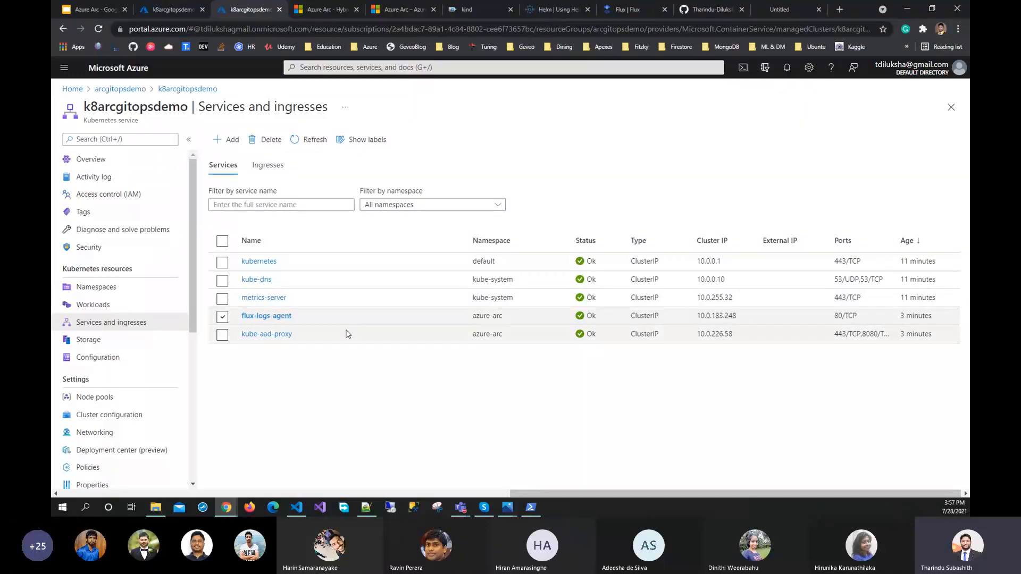
Return to the Azure Arc cluster, view its GitOps configurations and open the form for adding a configuration
left_click(535, 508)
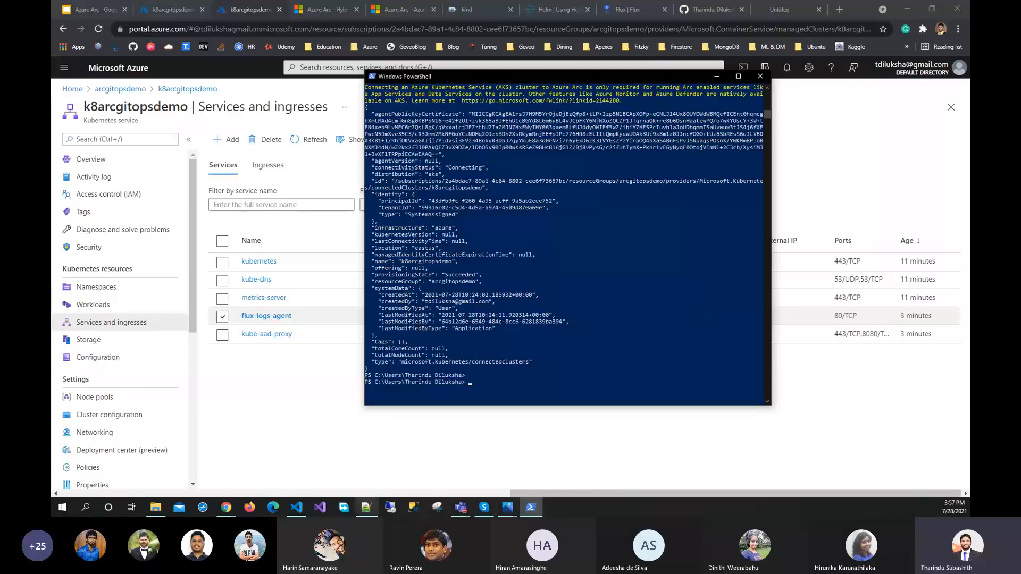
key("alt+Tab")
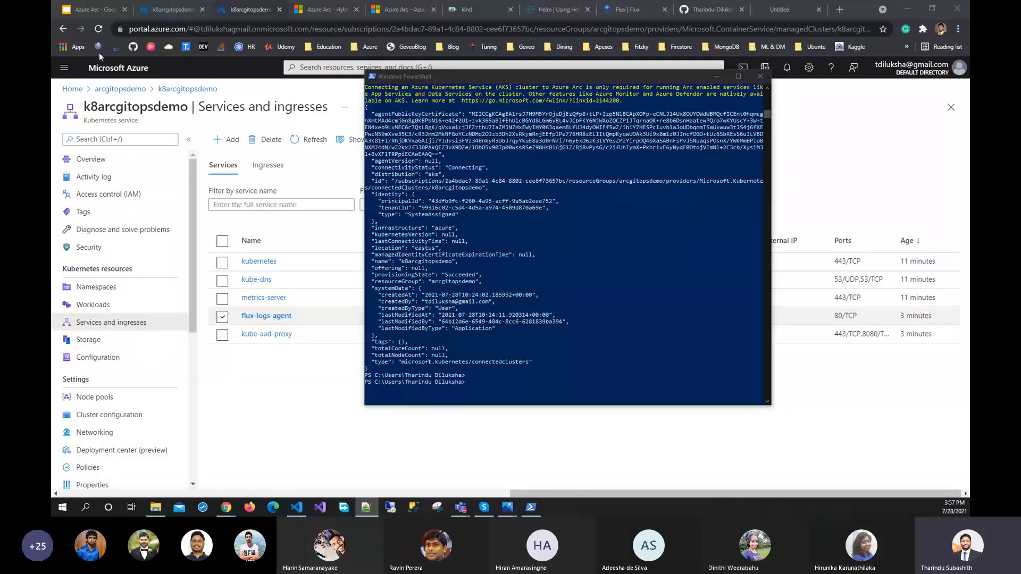
left_click(170, 9)
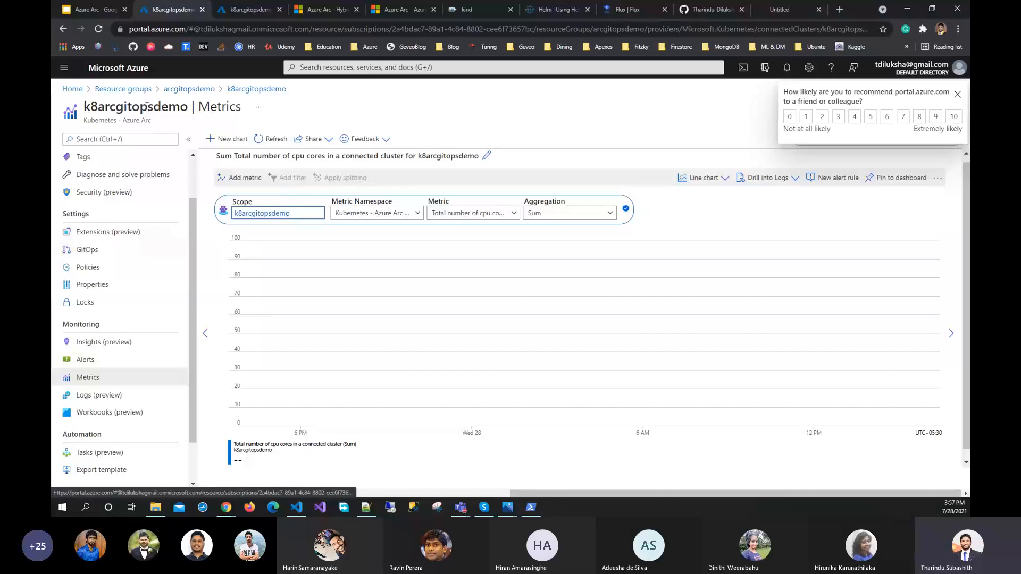
left_click(94, 255)
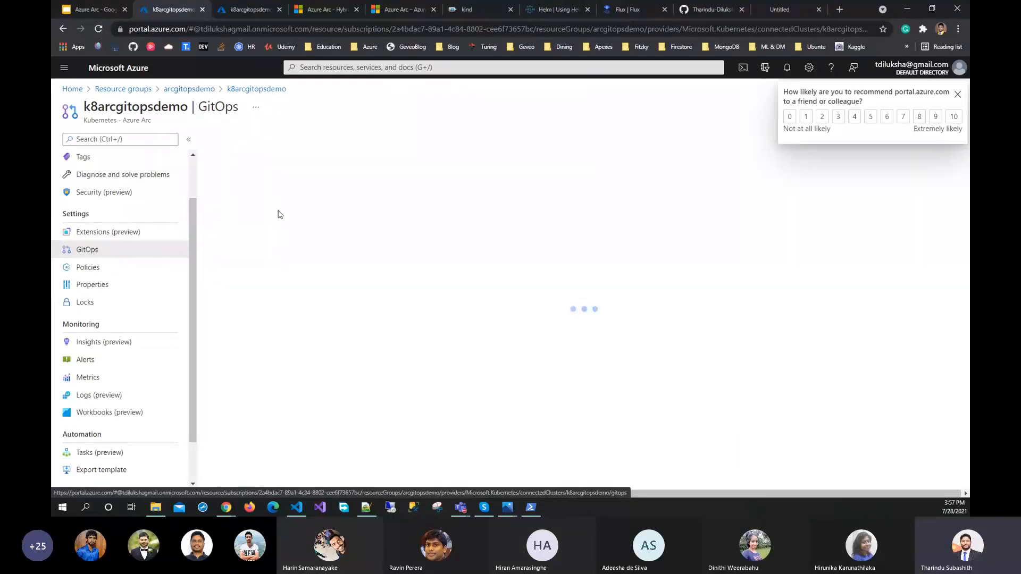
left_click(247, 139)
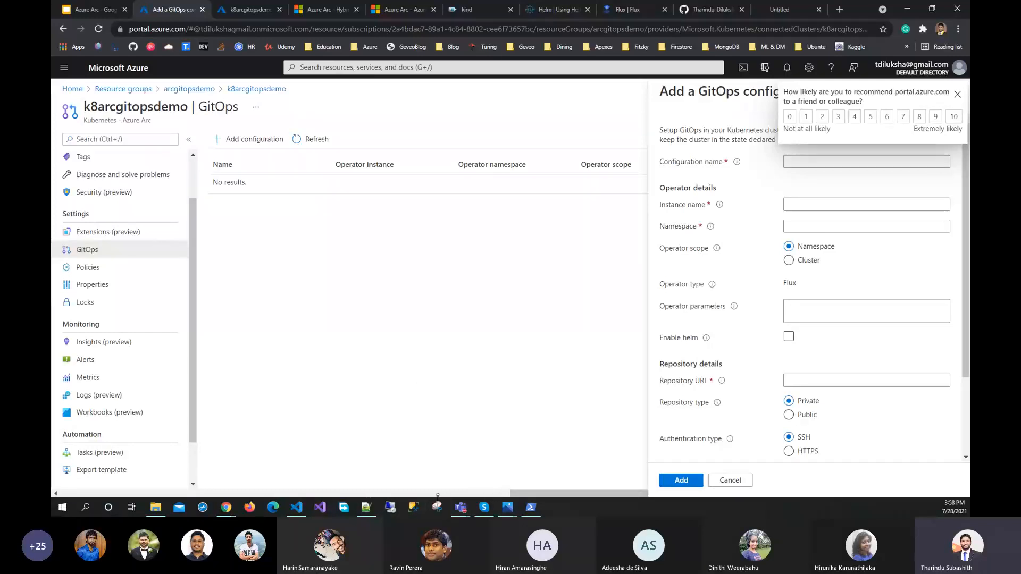
Run az k8s-configuration create in PowerShell for azure-arc-sample on k8arcgitopsdemo, with operator flux, namespace arc-k8s-demo, Helm operator 1.2.0 and the arc-helm-demo repository
left_click(296, 507)
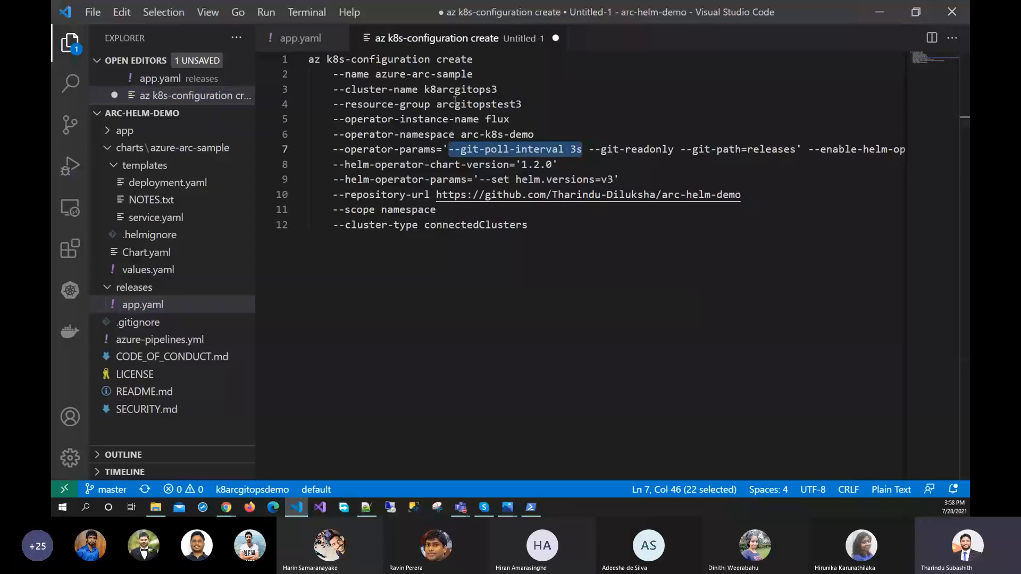
key("alt+Tab")
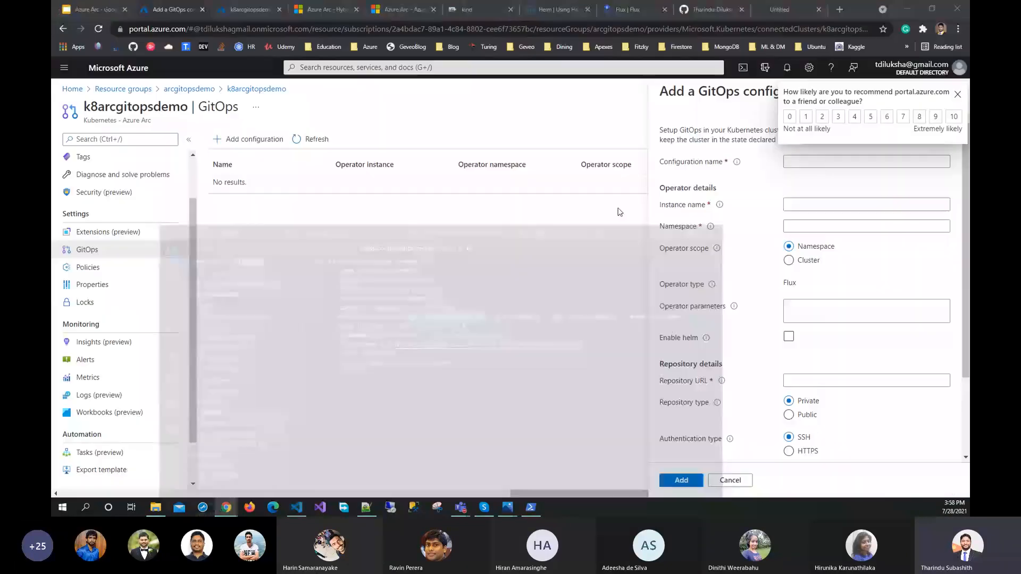
left_click(530, 506)
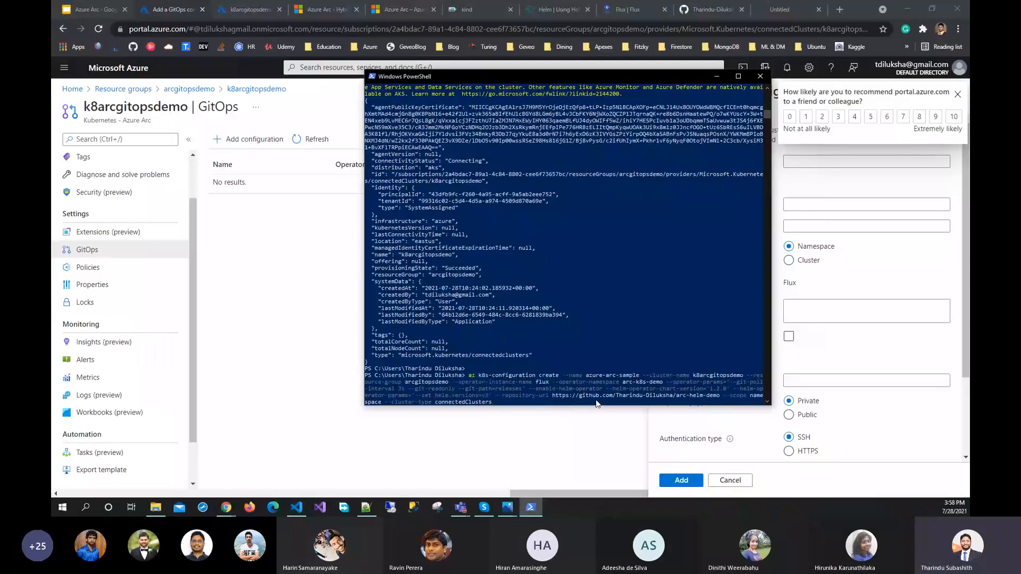
key("Return")
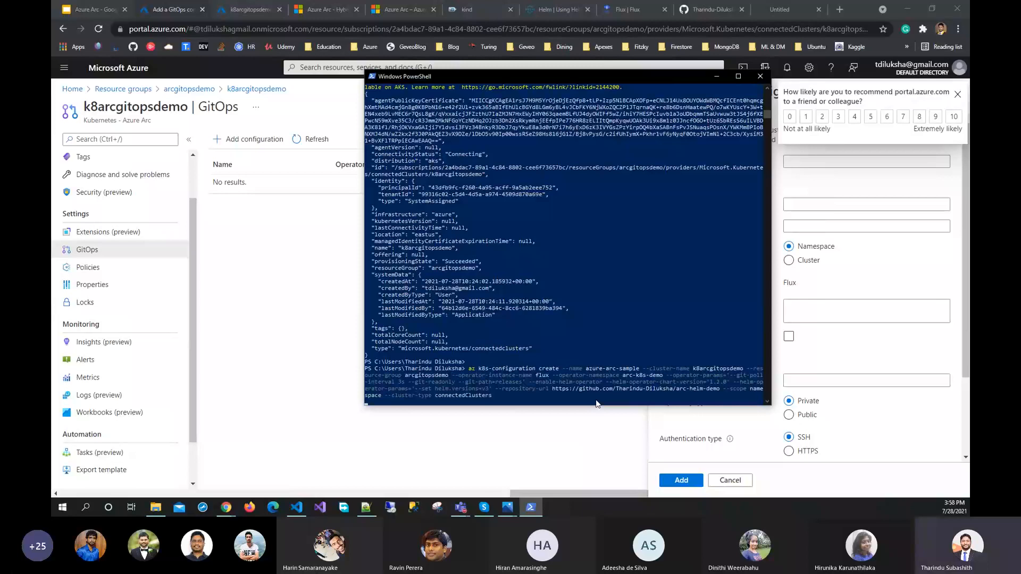
Dismiss the portal survey, review the Add a GitOps configuration form with the Public repository type, and cancel the form
left_click(565, 440)
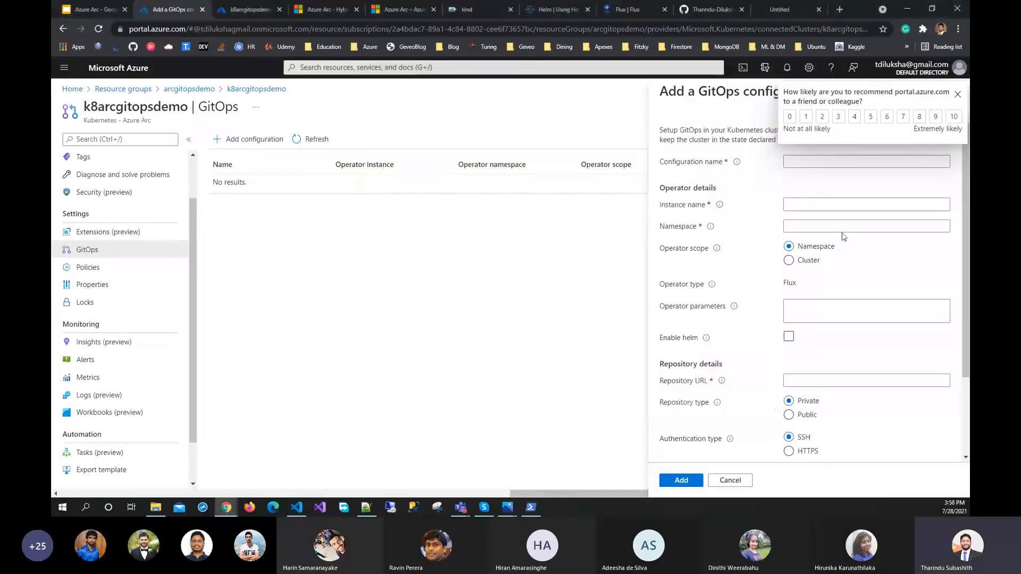
left_click(957, 95)
scroll(768, 340, "down", 2)
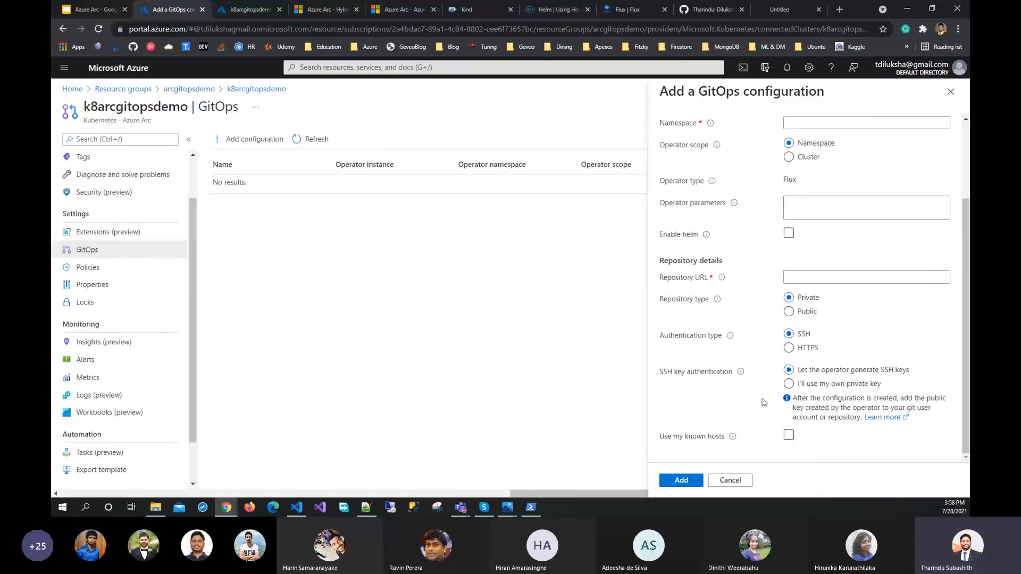
scroll(765, 383, "up", 3)
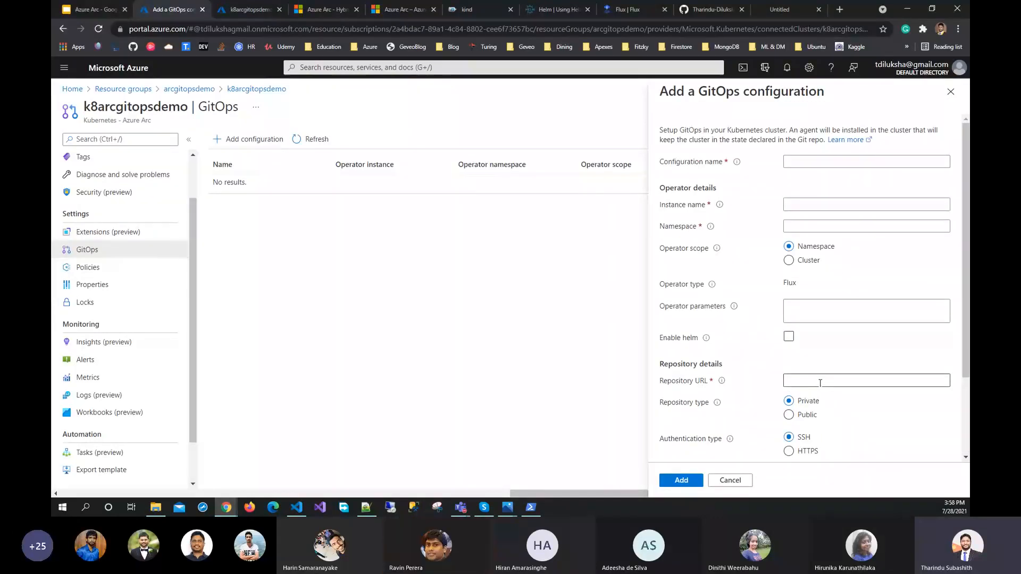
scroll(819, 383, "down", 2)
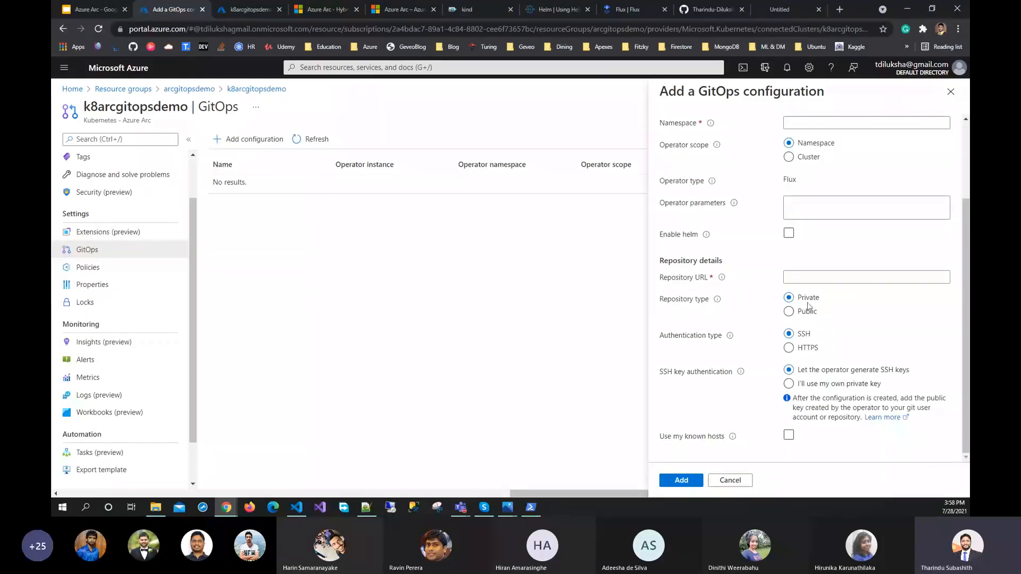
left_click(787, 311)
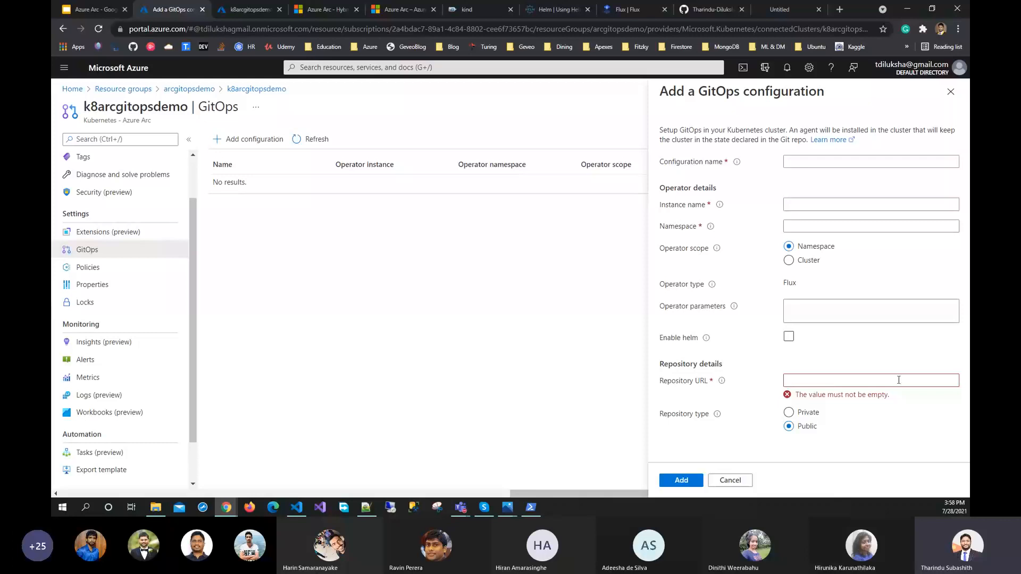
left_click(731, 480)
left_click(568, 87)
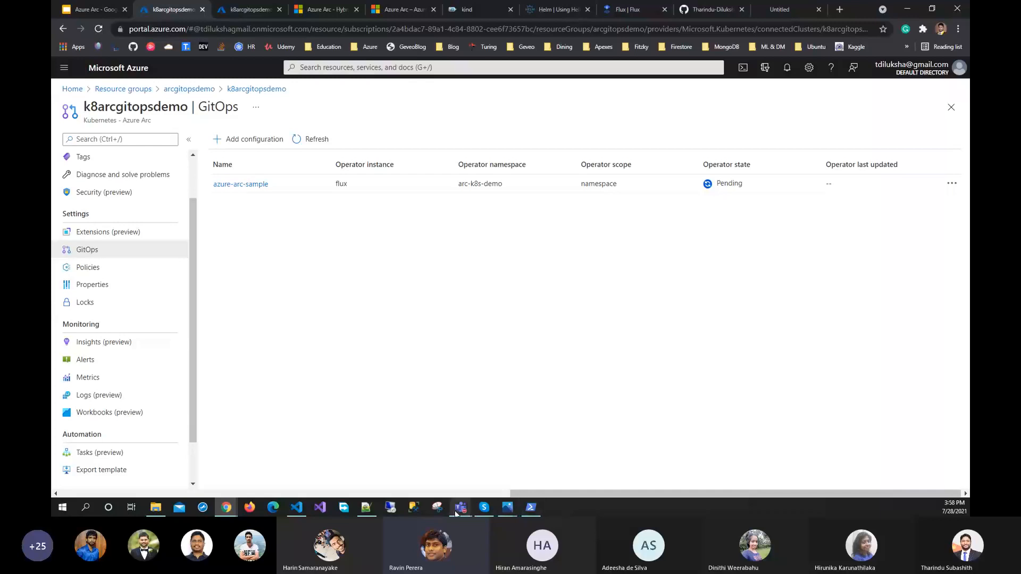
mouse_move(460, 509)
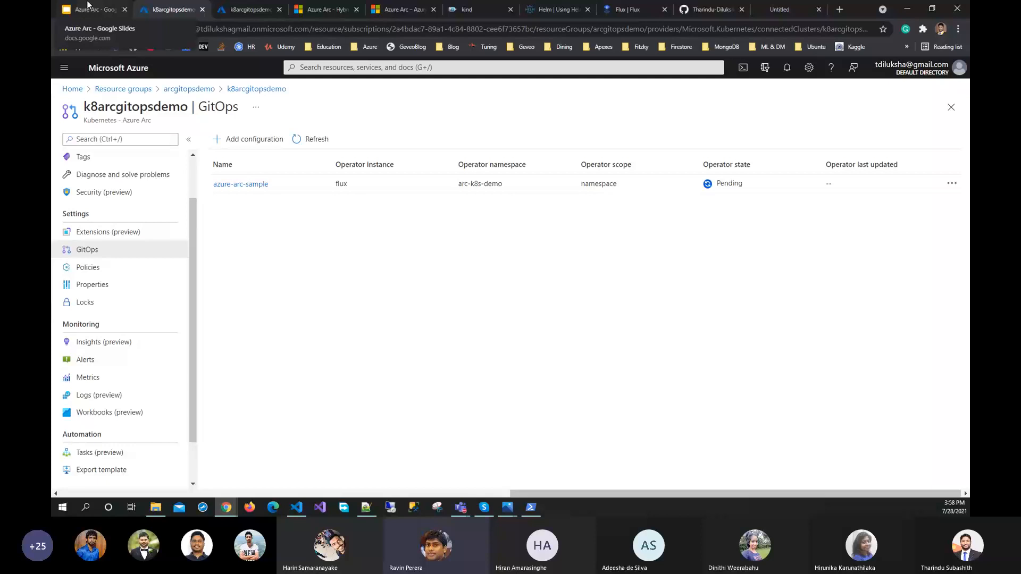
Reopen the Add a GitOps configuration form, then switch to Visual Studio Code and highlight the replicaCount value in releases/app.yaml
left_click(254, 139)
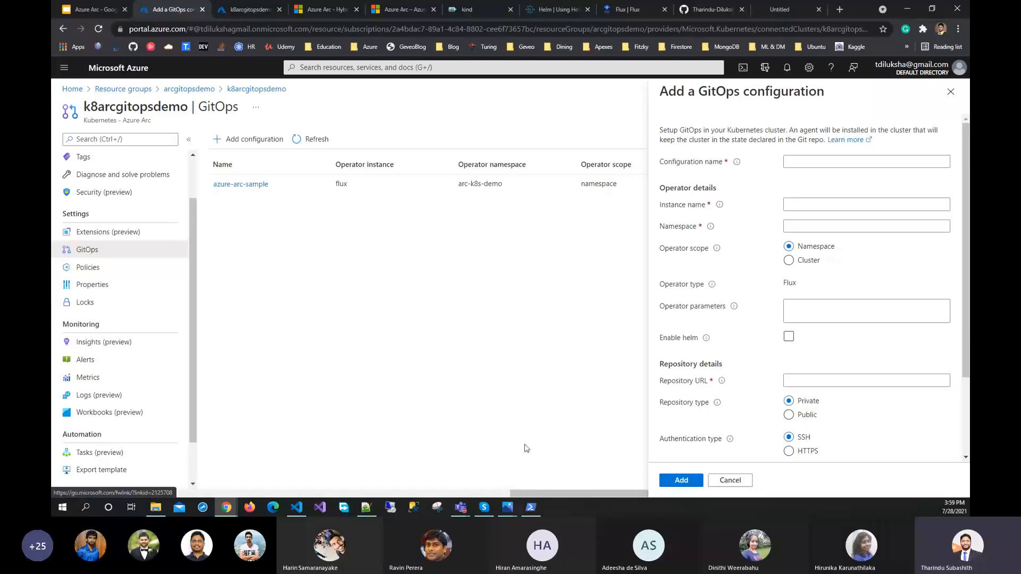
left_click(297, 507)
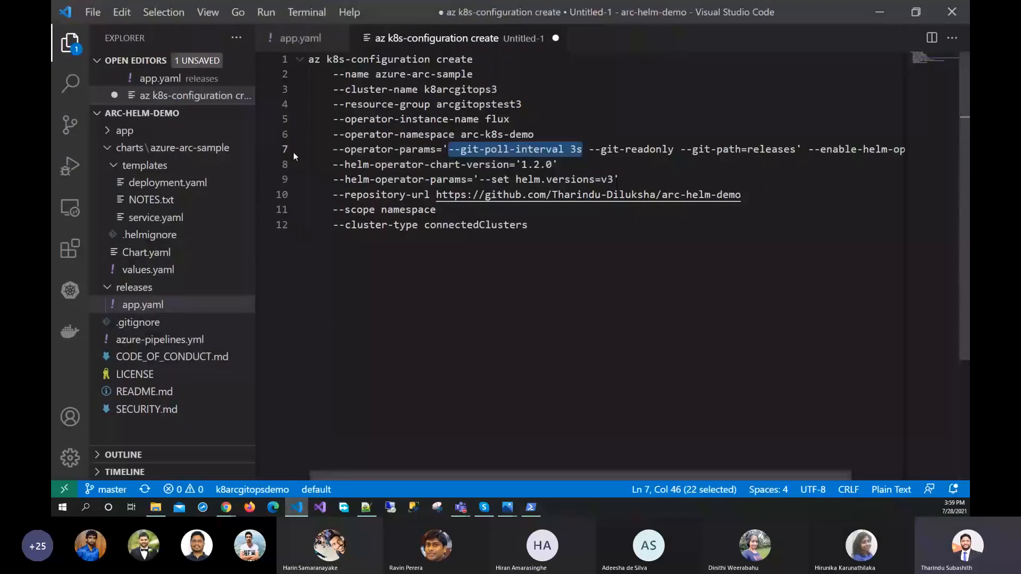
left_click(300, 37)
double_click(422, 273)
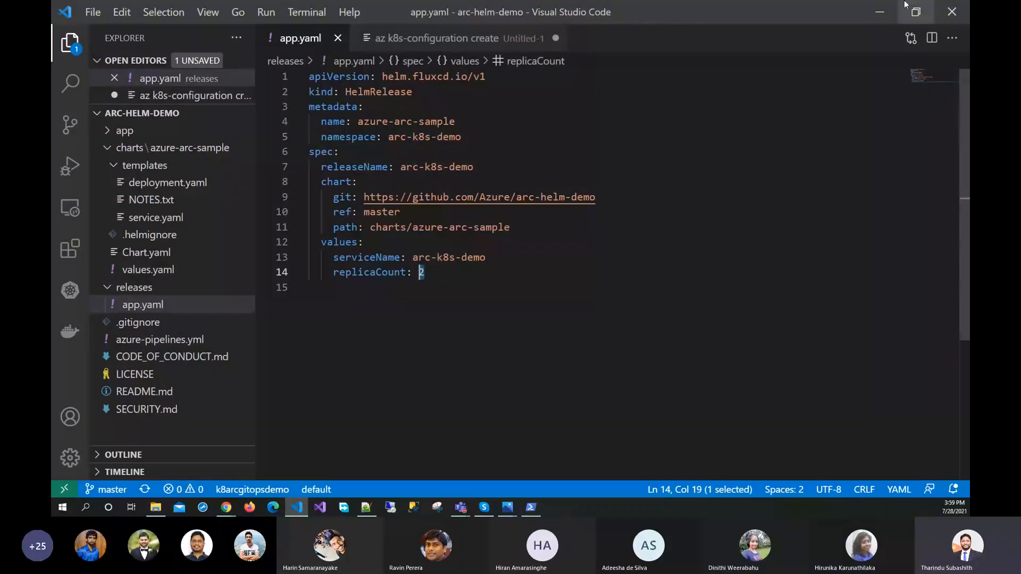
left_click(879, 12)
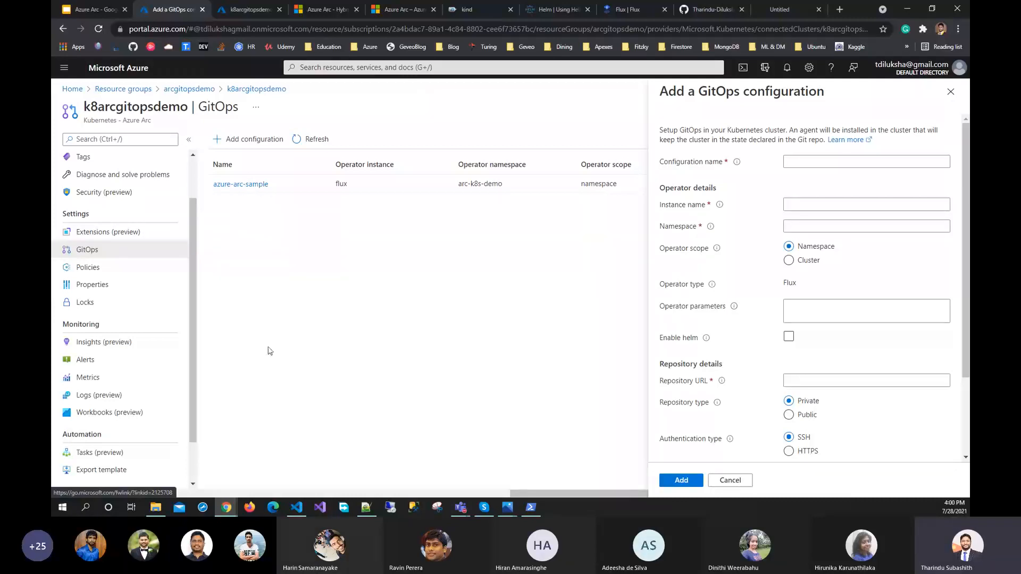
left_click(302, 512)
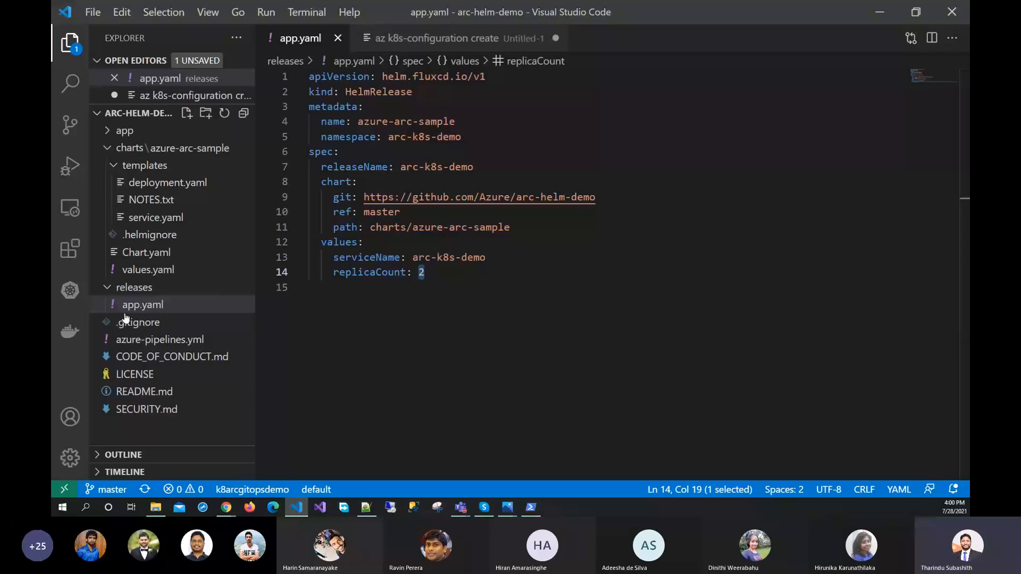
In the az k8s-configuration create draft in Visual Studio Code, highlight the --git-path=releases operator parameter
key("alt+Tab")
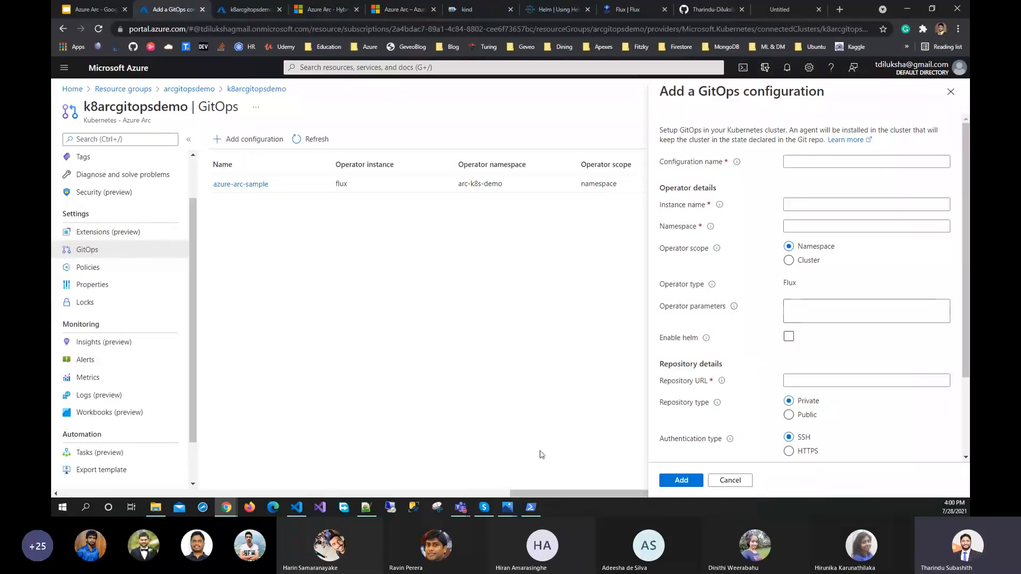
left_click(298, 507)
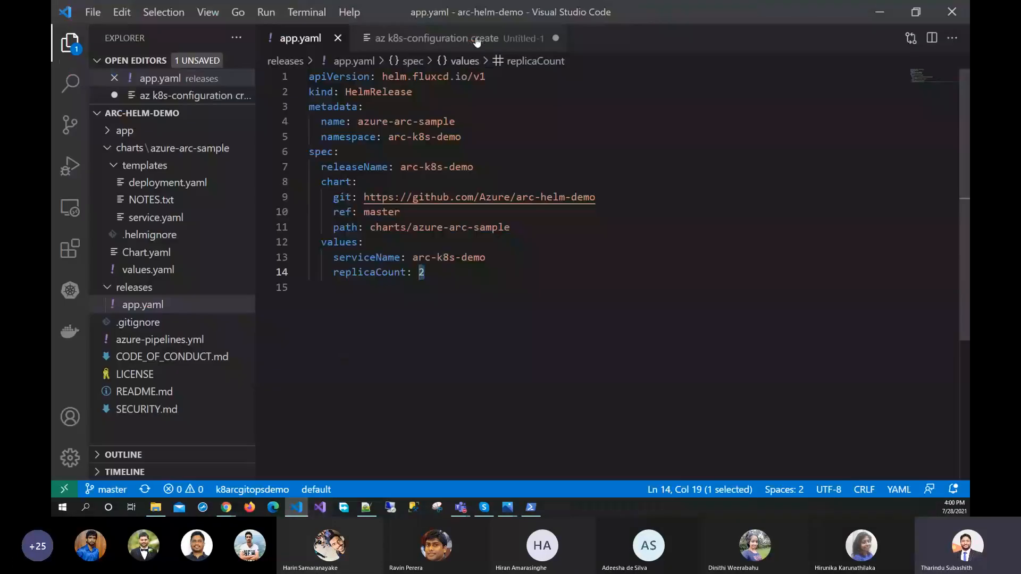
left_click(475, 38)
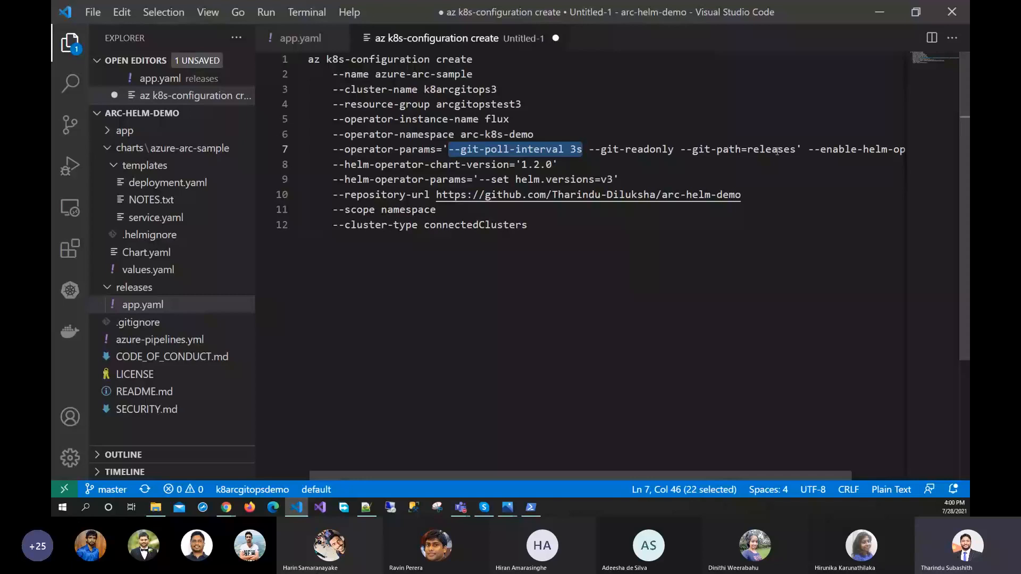
left_click_drag(796, 148, 682, 149)
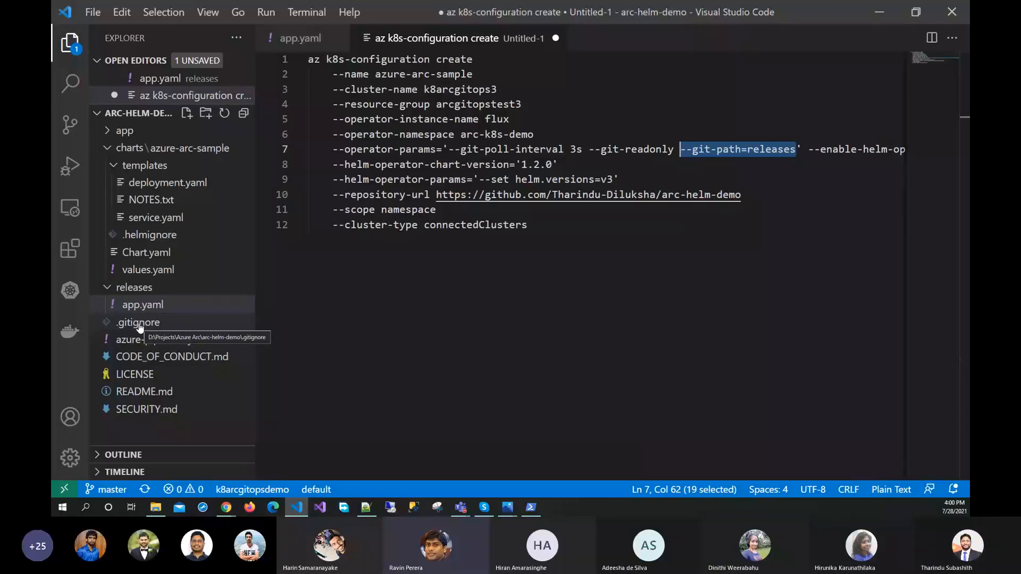
Return to the Azure portal, close the Add a GitOps configuration form and refresh the k8arcgitopsdemo configuration list
left_click(878, 15)
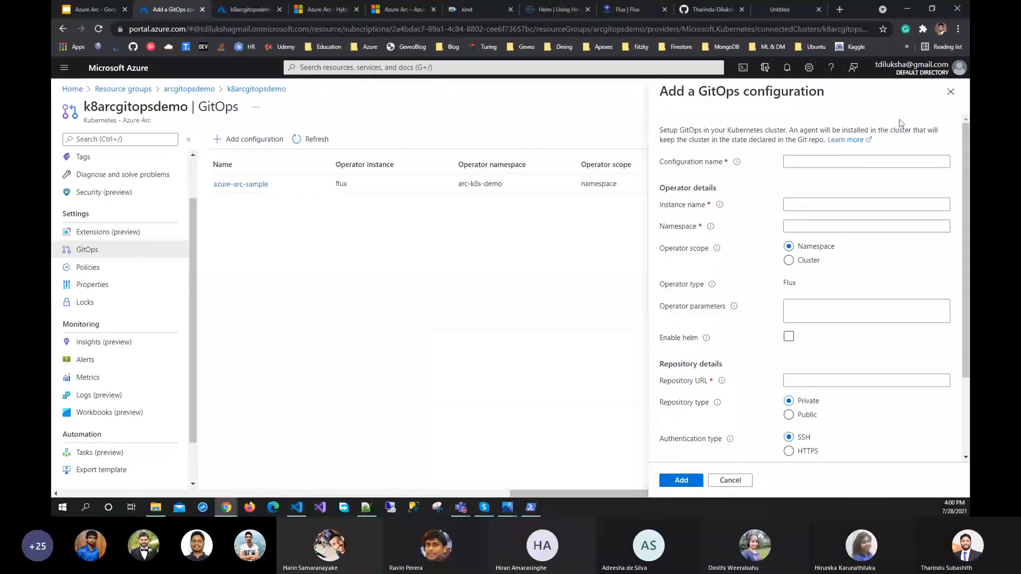
left_click(950, 91)
left_click(309, 140)
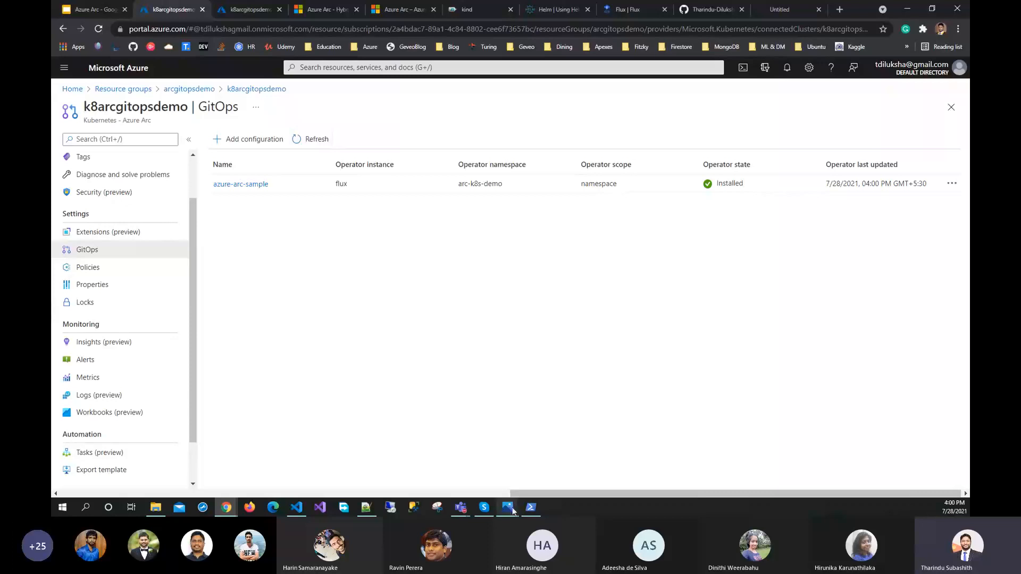
left_click(531, 506)
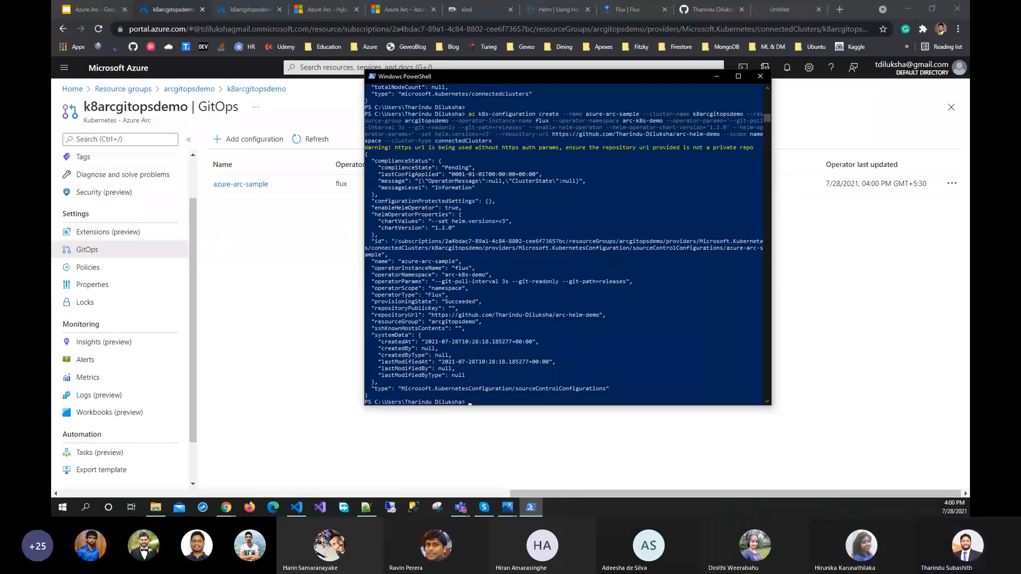
key("alt+Tab")
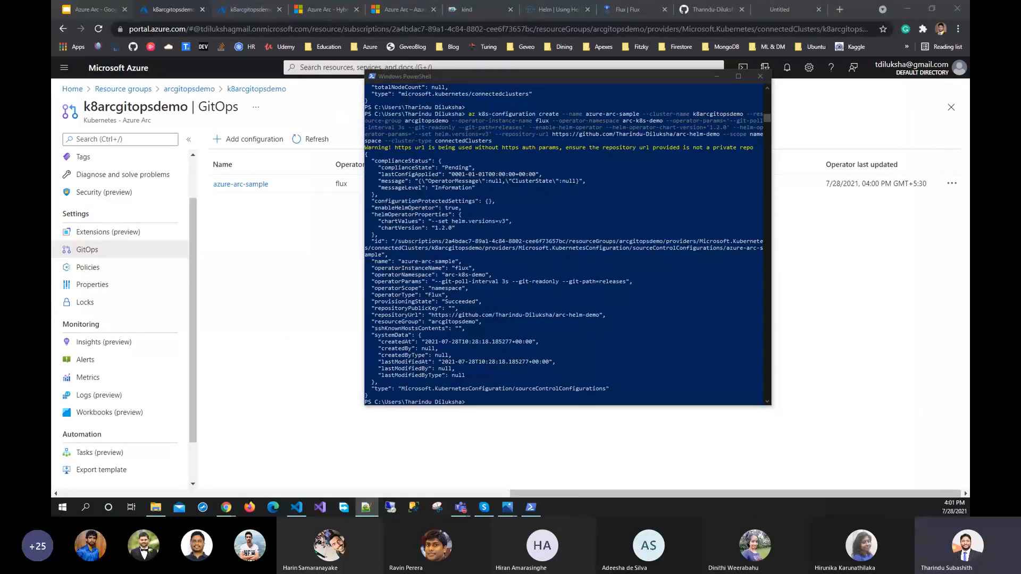
left_click(585, 400)
key("Up")
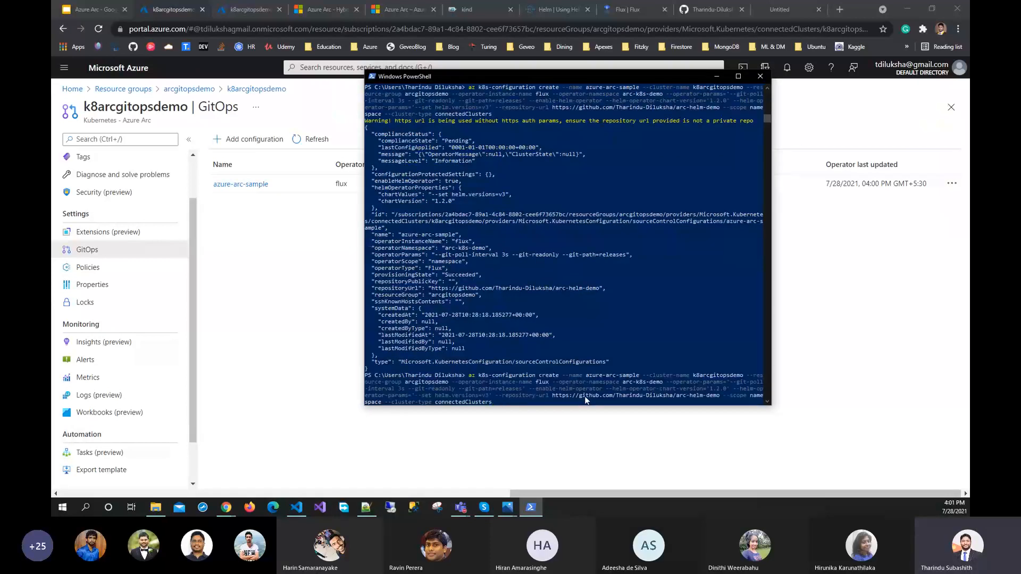
key("BackSpace")
key("BackSpace")
key("BackSpace")
key("BackSpace")
key("BackSpace")
key("BackSpace")
key("BackSpace")
key("BackSpace")
key("BackSpace")
key("BackSpace")
key("BackSpace")
key("BackSpace")
key("BackSpace")
key("BackSpace")
key("BackSpace")
key("BackSpace")
key("BackSpace")
key("BackSpace")
key("BackSpace")
key("BackSpace")
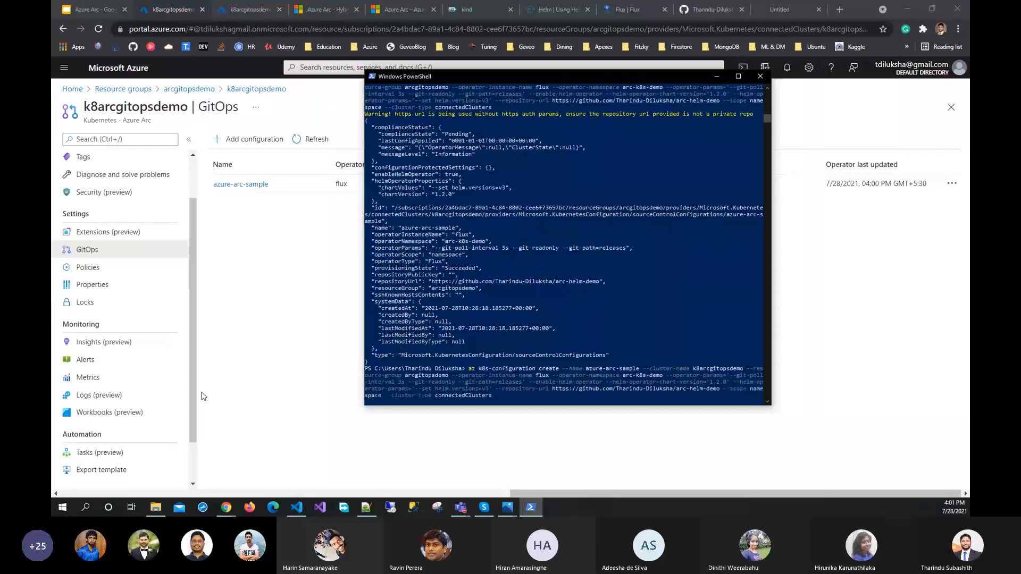
key("BackSpace")
key("BackSpace")
key("BackSpace")
key("BackSpace")
key("BackSpace")
key("BackSpace")
key("BackSpace")
key("BackSpace")
key("BackSpace")
key("BackSpace")
key("BackSpace")
key("BackSpace")
key("BackSpace")
key("BackSpace")
key("BackSpace")
key("BackSpace")
key("BackSpace")
key("BackSpace")
key("BackSpace")
key("BackSpace")
key("BackSpace")
key("BackSpace")
key("BackSpace")
key("BackSpace")
key("BackSpace")
key("BackSpace")
key("BackSpace")
key("BackSpace")
key("BackSpace")
key("BackSpace")
key("BackSpace")
key("BackSpace")
key("BackSpace")
key("BackSpace")
key("BackSpace")
key("BackSpace")
key("BackSpace")
key("BackSpace")
key("BackSpace")
key("BackSpace")
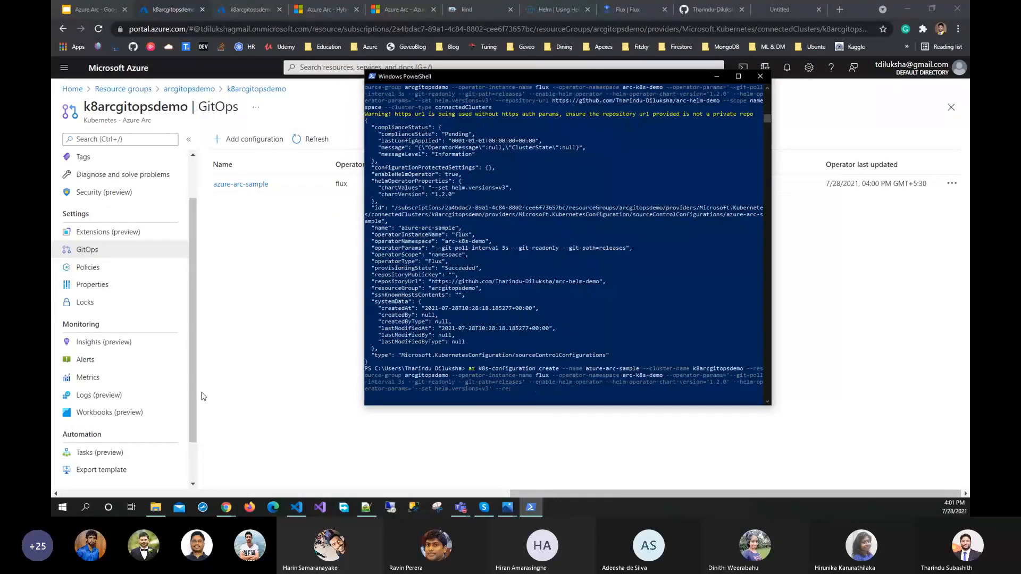
key("BackSpace")
key("BackSpace")
key("BackSpace")
key("BackSpace")
key("BackSpace")
key("BackSpace")
key("BackSpace")
key("BackSpace")
key("BackSpace")
key("BackSpace")
key("BackSpace")
key("BackSpace")
key("BackSpace")
key("BackSpace")
key("BackSpace")
key("BackSpace")
key("BackSpace")
key("BackSpace")
key("BackSpace")
key("BackSpace")
key("BackSpace")
key("BackSpace")
key("BackSpace")
key("BackSpace")
key("BackSpace")
key("BackSpace")
key("BackSpace")
key("BackSpace")
key("BackSpace")
key("BackSpace")
key("BackSpace")
key("BackSpace")
key("BackSpace")
key("BackSpace")
key("BackSpace")
key("BackSpace")
key("BackSpace")
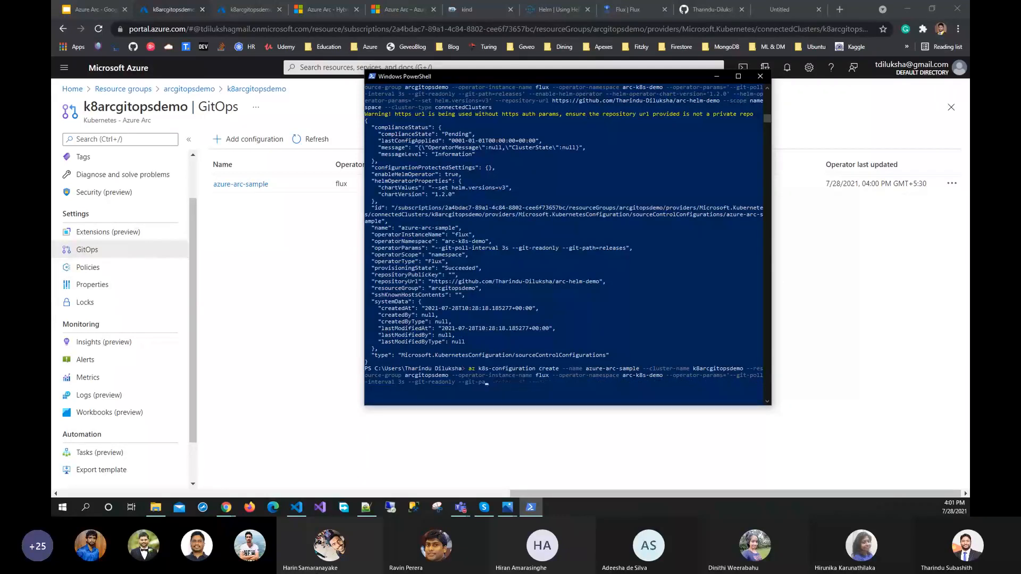
key("BackSpace")
key("BackSpace")
key("BackSpace")
key("BackSpace")
key("BackSpace")
key("BackSpace")
key("BackSpace")
key("BackSpace")
key("BackSpace")
key("BackSpace")
key("BackSpace")
key("BackSpace")
key("BackSpace")
key("BackSpace")
key("BackSpace")
key("BackSpace")
key("BackSpace")
key("BackSpace")
key("BackSpace")
key("BackSpace")
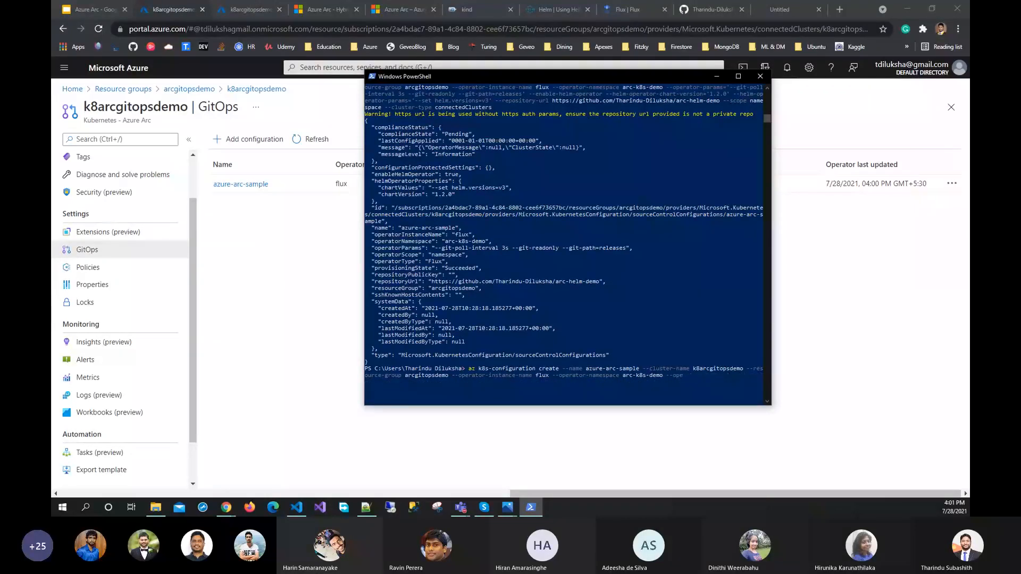
key("BackSpace")
key("BackSpace")
key("BackSpace")
key("BackSpace")
key("BackSpace")
key("BackSpace")
key("BackSpace")
key("BackSpace")
key("BackSpace")
key("BackSpace")
key("BackSpace")
key("BackSpace")
key("BackSpace")
key("BackSpace")
key("BackSpace")
key("BackSpace")
key("BackSpace")
key("BackSpace")
key("BackSpace")
key("BackSpace")
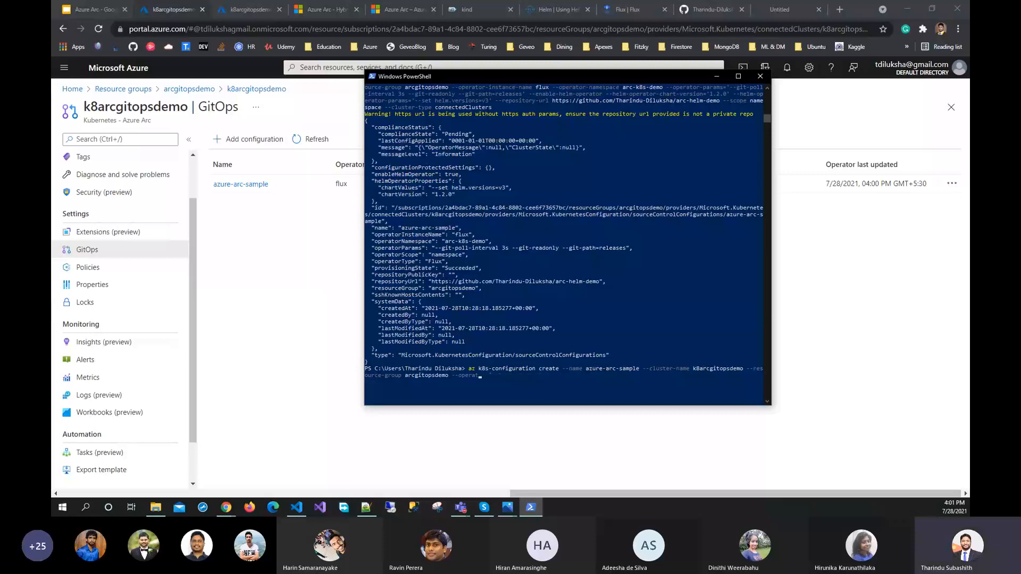
key("BackSpace")
key("BackSpace")
key("BackSpace")
key("BackSpace")
key("BackSpace")
key("BackSpace")
key("BackSpace")
key("BackSpace")
key("BackSpace")
key("BackSpace")
key("BackSpace")
key("BackSpace")
key("BackSpace")
key("BackSpace")
key("BackSpace")
key("BackSpace")
key("BackSpace")
key("BackSpace")
key("BackSpace")
key("BackSpace")
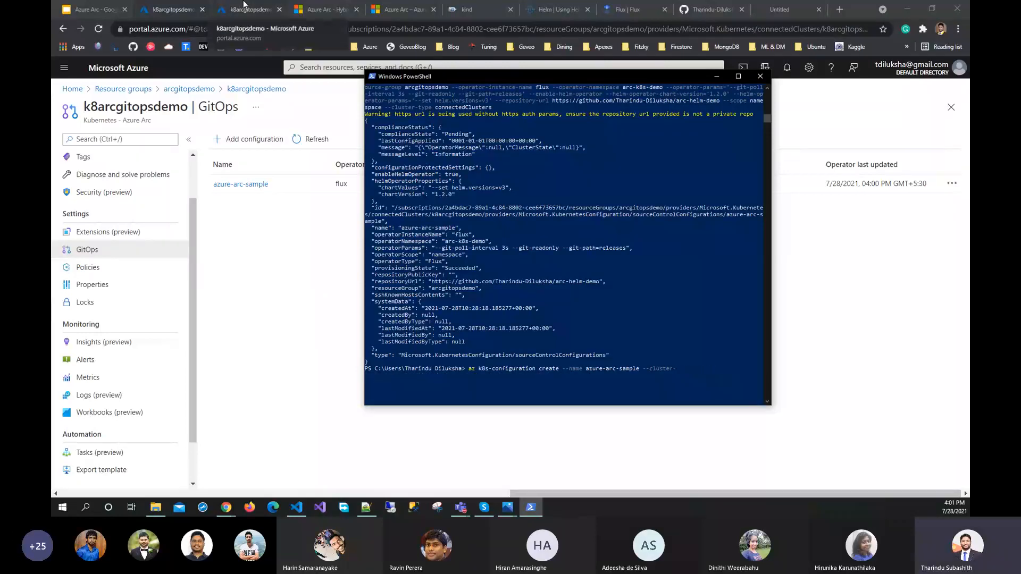
key("BackSpace")
key("BackSpace")
key("BackSpace")
key("BackSpace")
key("BackSpace")
key("BackSpace")
key("BackSpace")
key("BackSpace")
key("BackSpace")
key("BackSpace")
key("BackSpace")
key("BackSpace")
key("BackSpace")
key("BackSpace")
key("BackSpace")
key("BackSpace")
key("BackSpace")
key("BackSpace")
key("BackSpace")
key("BackSpace")
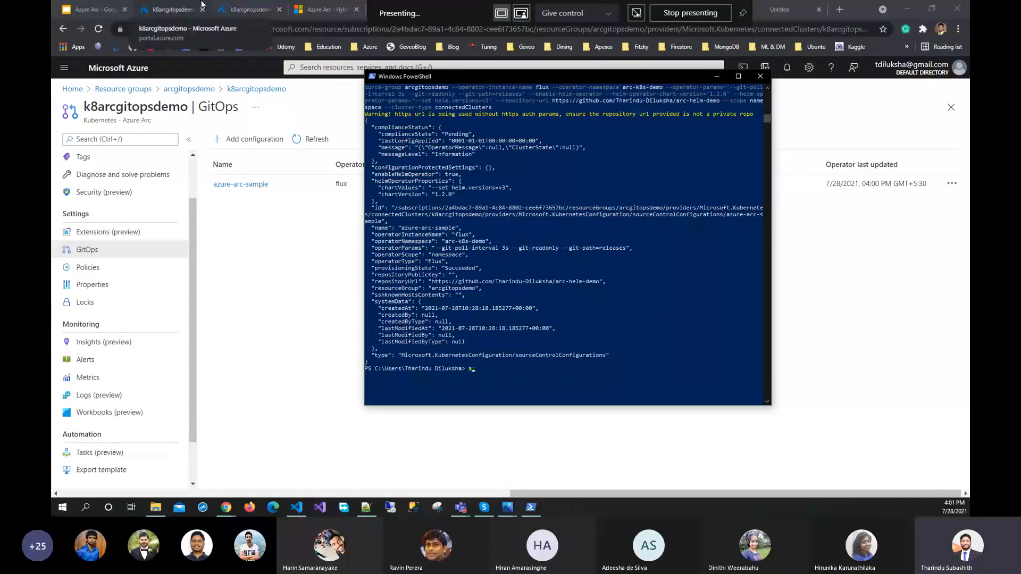
Refresh the k8arcgitopsdemo Kubernetes service's Services and ingresses list, then mark memcached-flux and flux-helm-arc-k8s-demo-helm-operator in turn
left_click(209, 5)
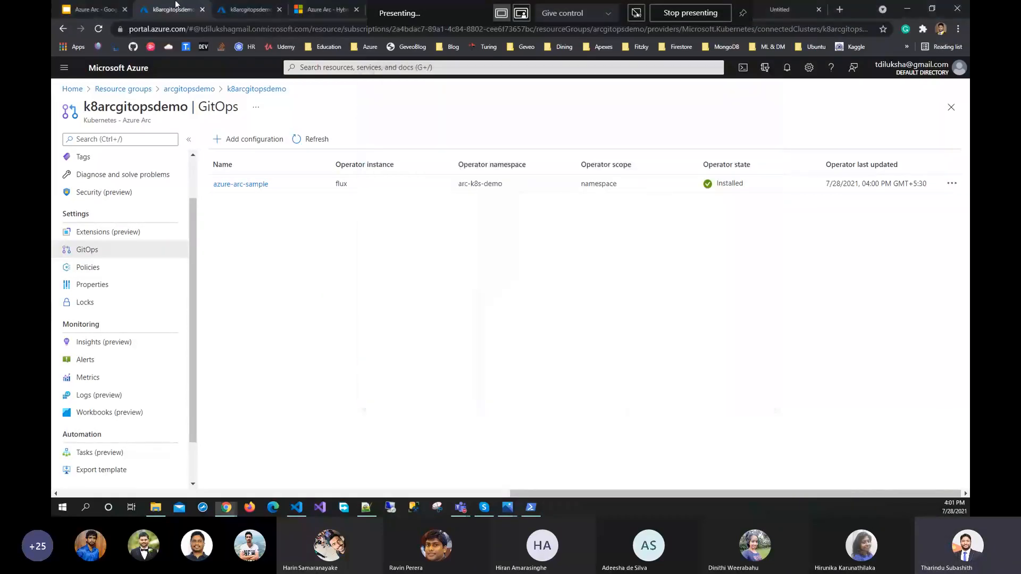
left_click(243, 8)
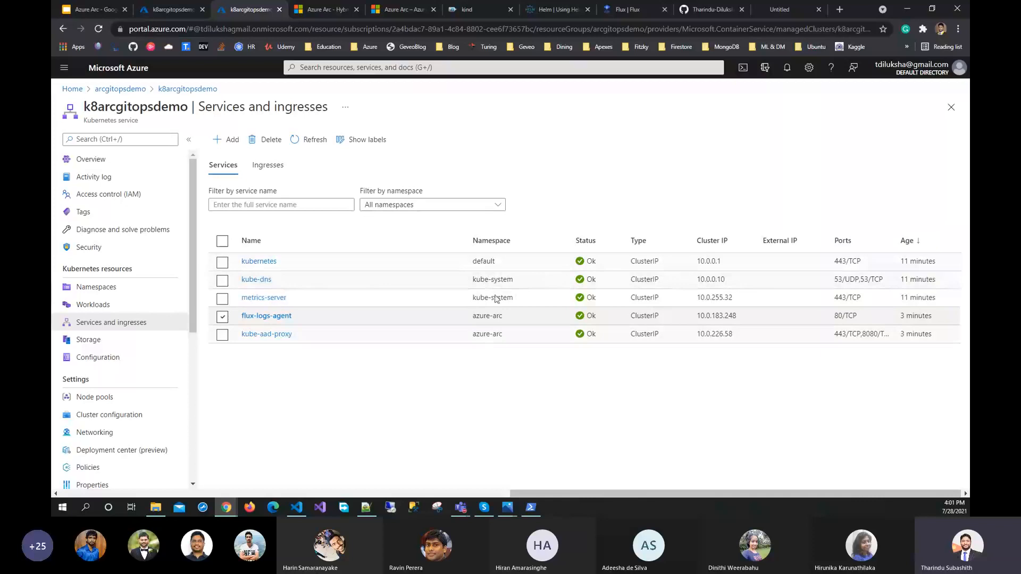
left_click(309, 139)
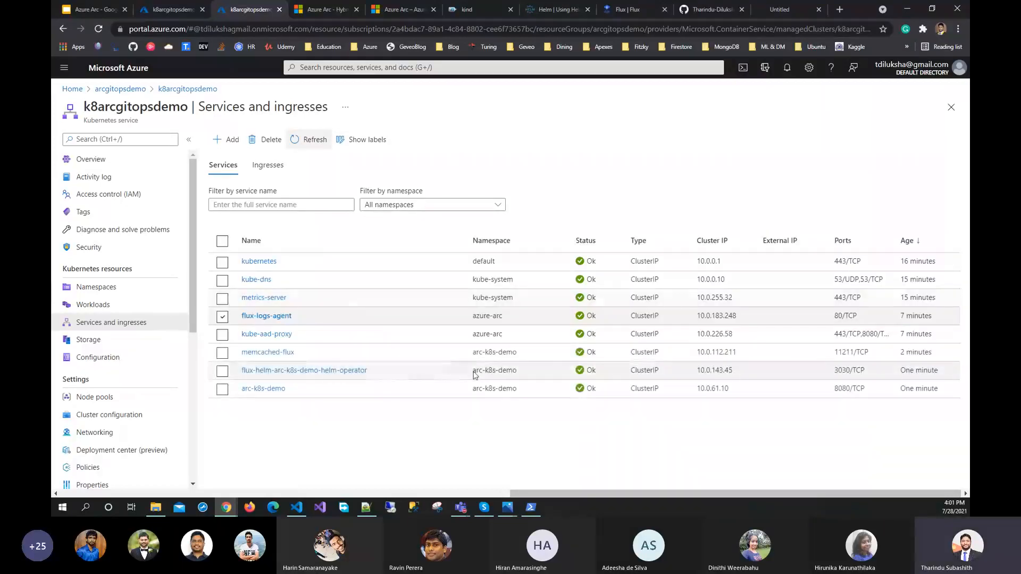
left_click(518, 355)
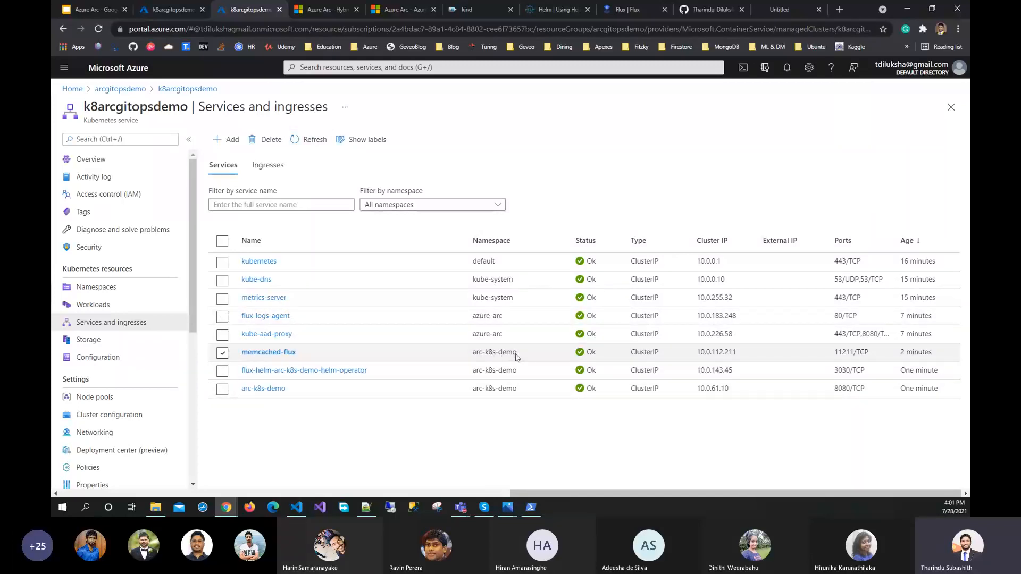
left_click(468, 370)
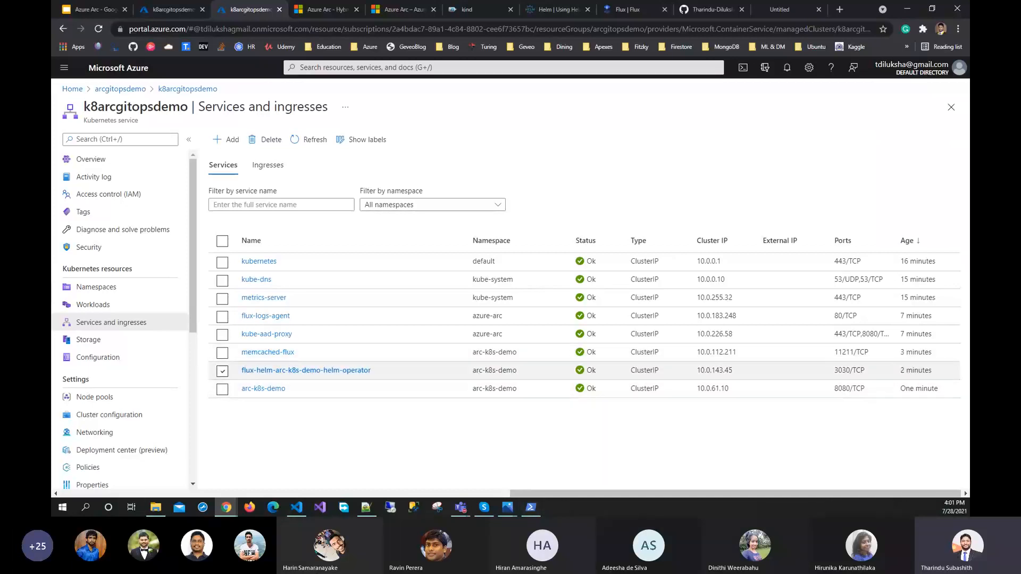
Run kubectl get pods -n arc-k8s-demo in PowerShell and highlight the arc-k8s-demo namespace in the command
key("alt+Tab")
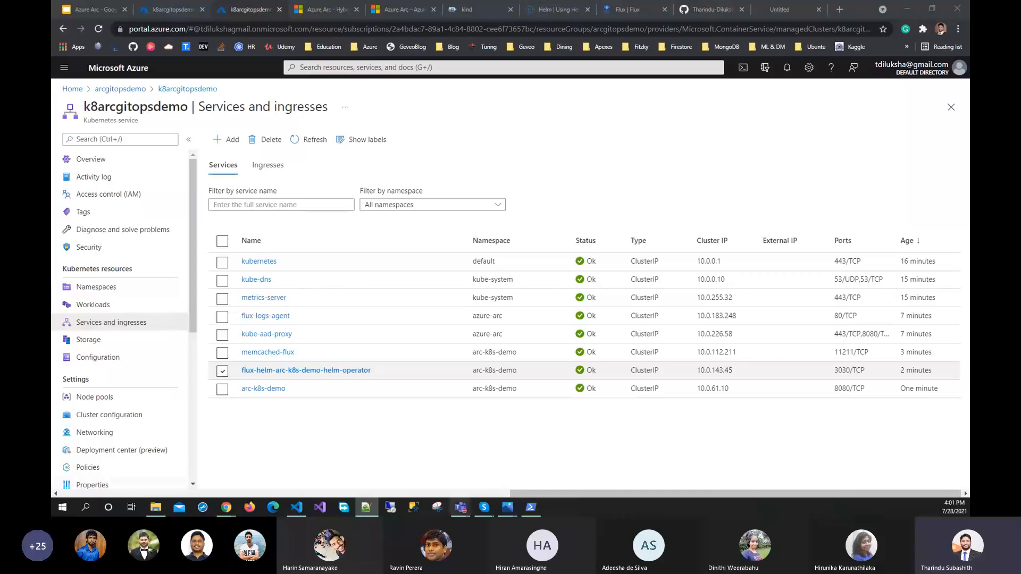
left_click(530, 507)
right_click(523, 366)
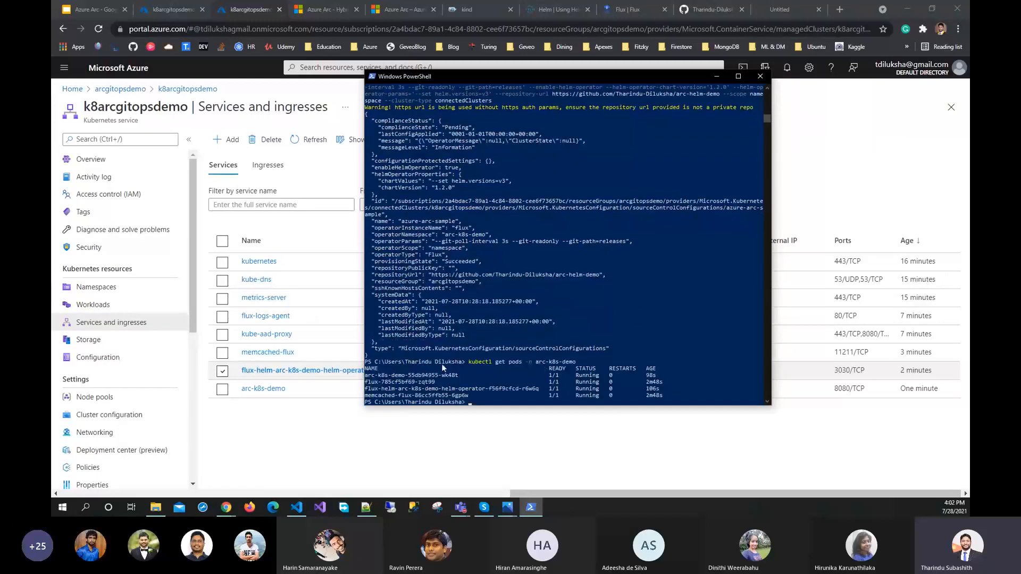
scroll(608, 348, "down", 1)
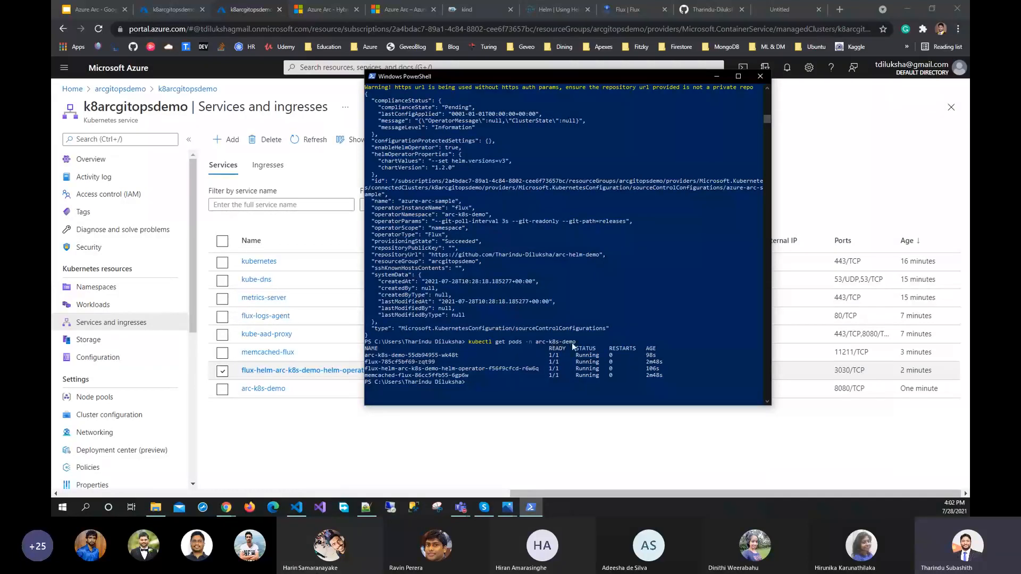
left_click_drag(577, 343, 537, 344)
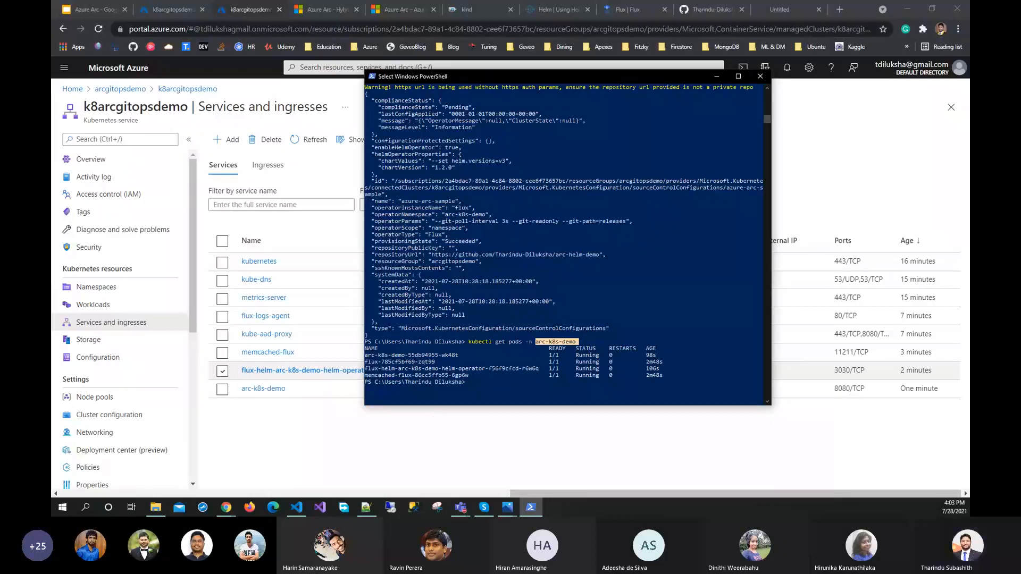
Clear stray text from the PowerShell prompt and run kubectl port-forward -n arc-k8s-demo svc/arc-k8s-demo 8080:8080
key("alt+Tab")
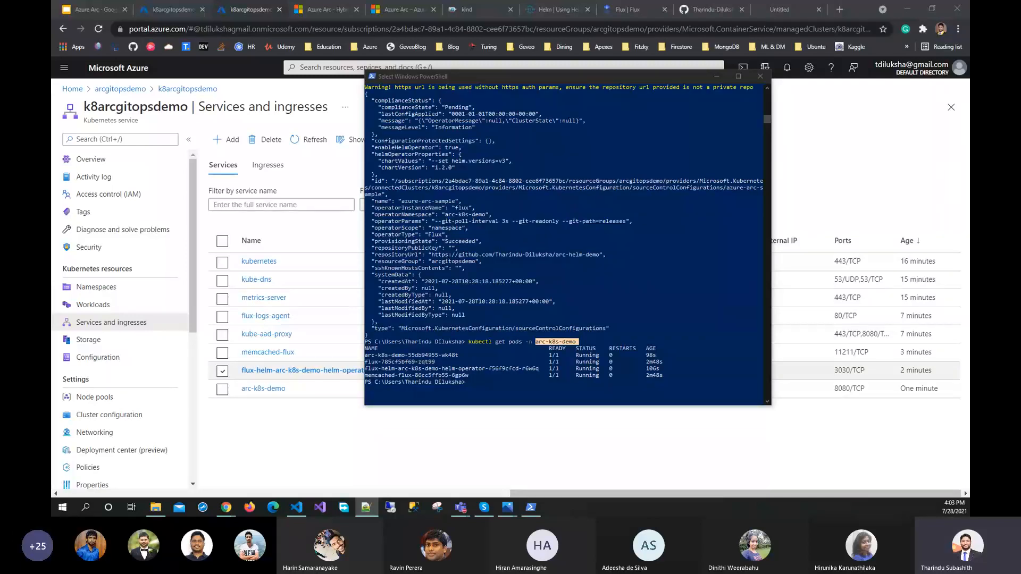
left_click(525, 387)
right_click(525, 387)
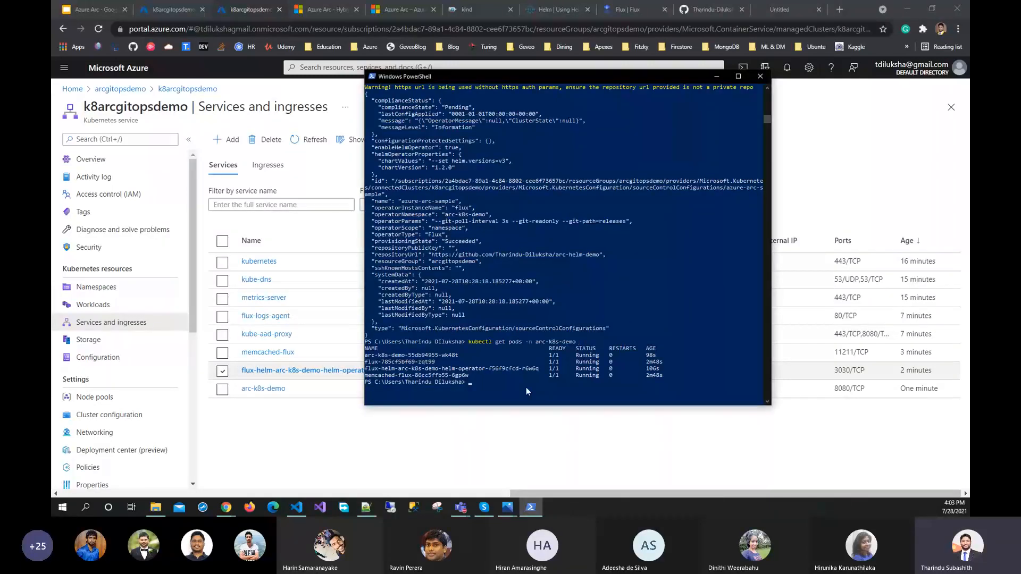
right_click(526, 387)
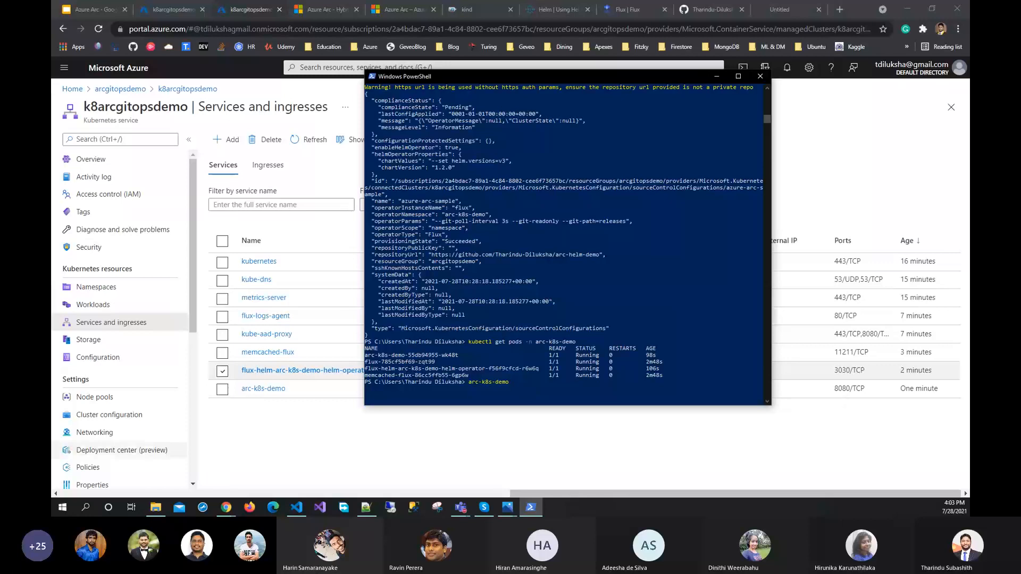
key("alt+Tab")
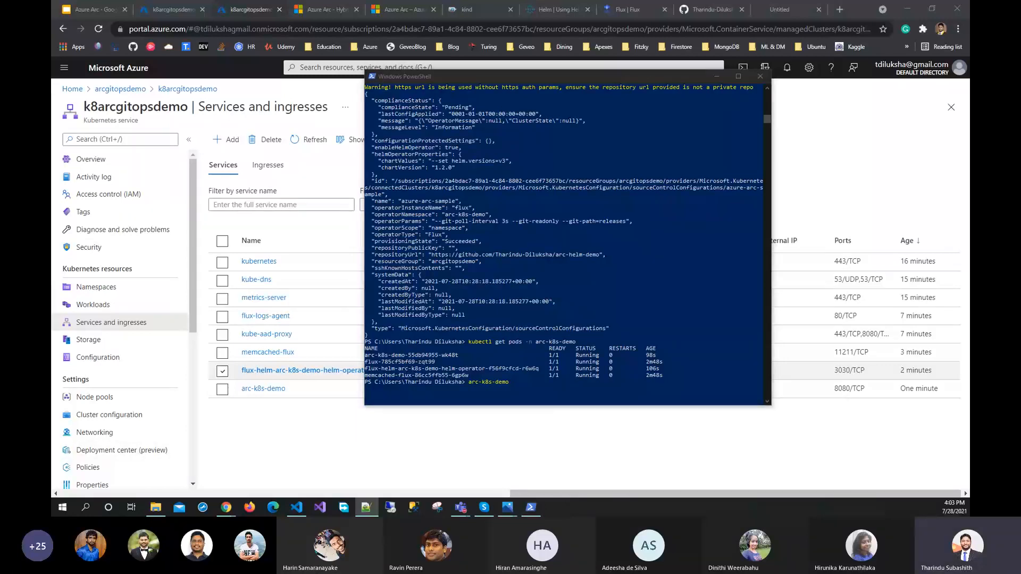
left_click(590, 389)
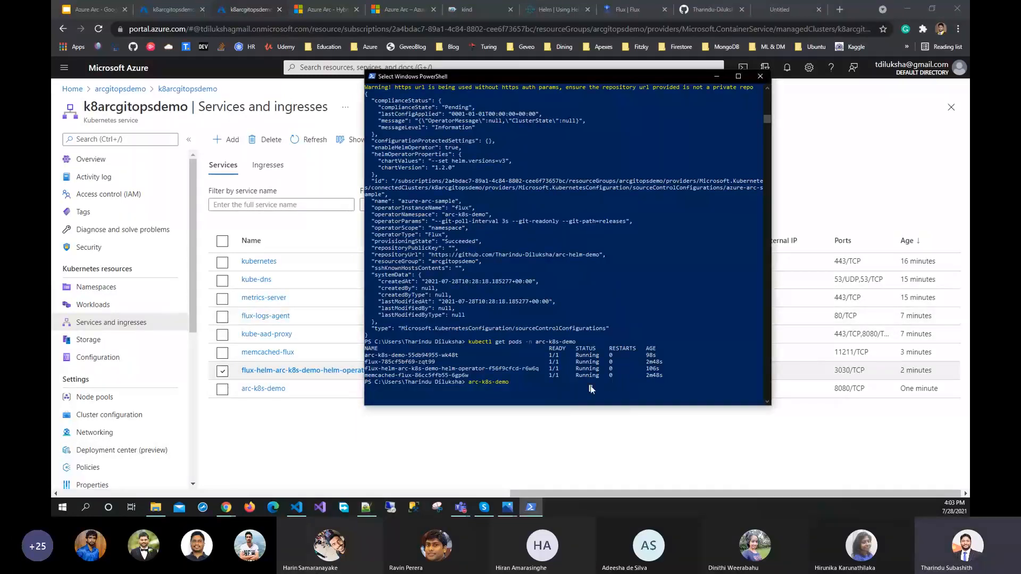
key("Escape")
key("BackSpace")
key("BackSpace")
key("BackSpace")
key("BackSpace")
key("BackSpace")
key("BackSpace")
key("BackSpace")
key("BackSpace")
key("BackSpace")
key("BackSpace")
key("BackSpace")
key("BackSpace")
right_click(585, 389)
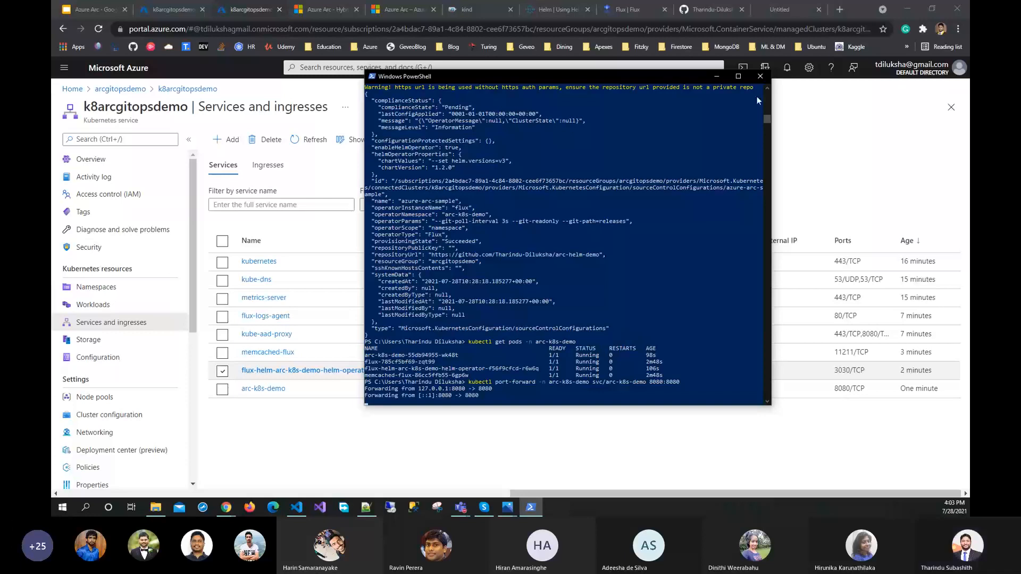
Move the PowerShell window aside, close the blank browser help page and open localhost:8080 in a new browser tab
left_click_drag(621, 80, 512, 92)
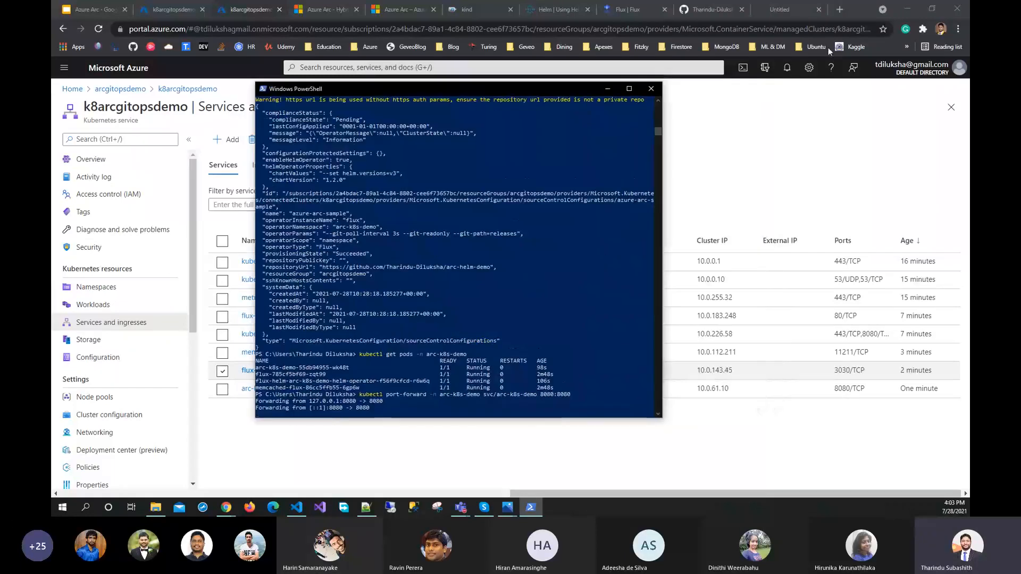
left_click(785, 11)
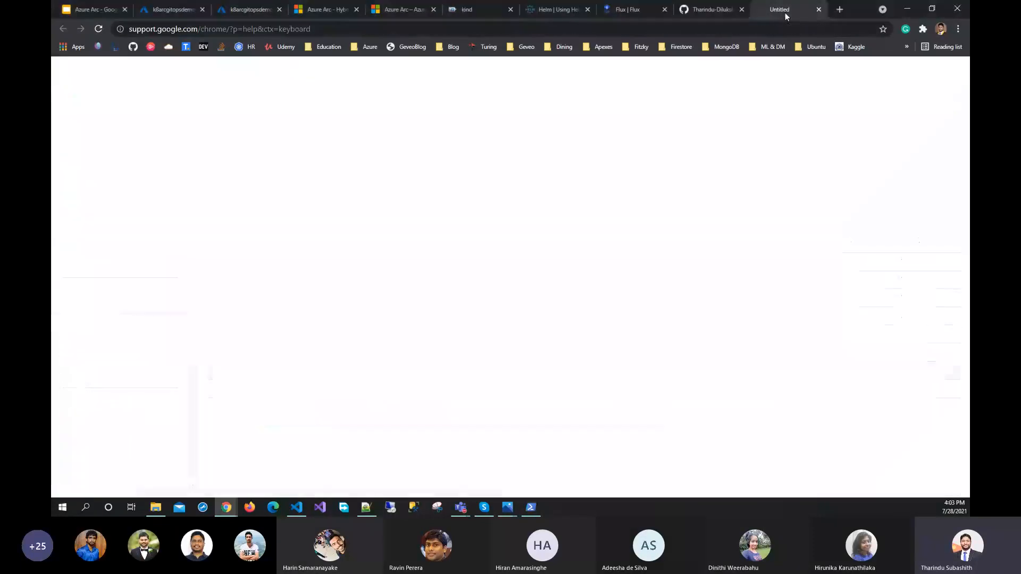
left_click(819, 12)
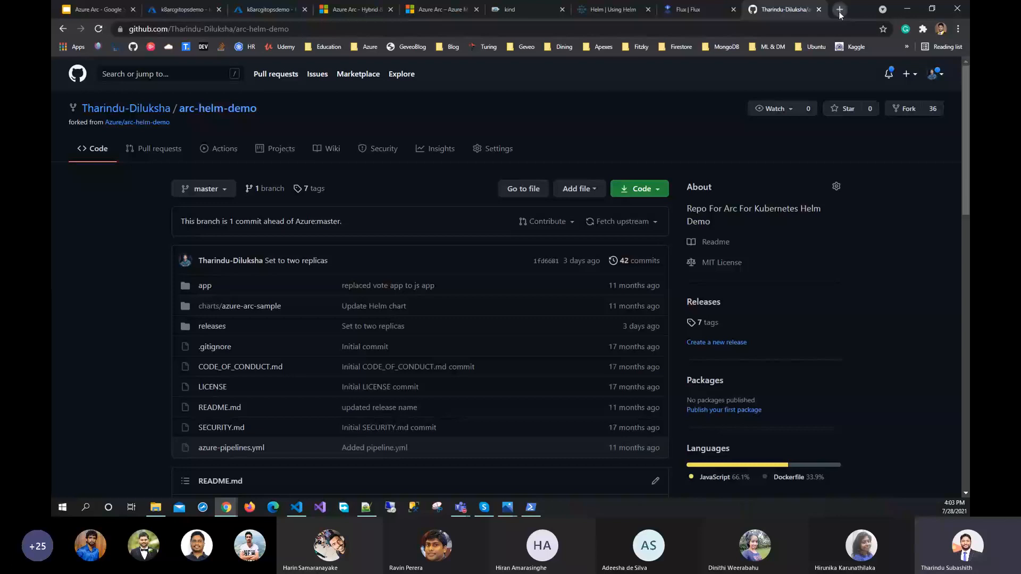
left_click(834, 13)
type("localhost:8080")
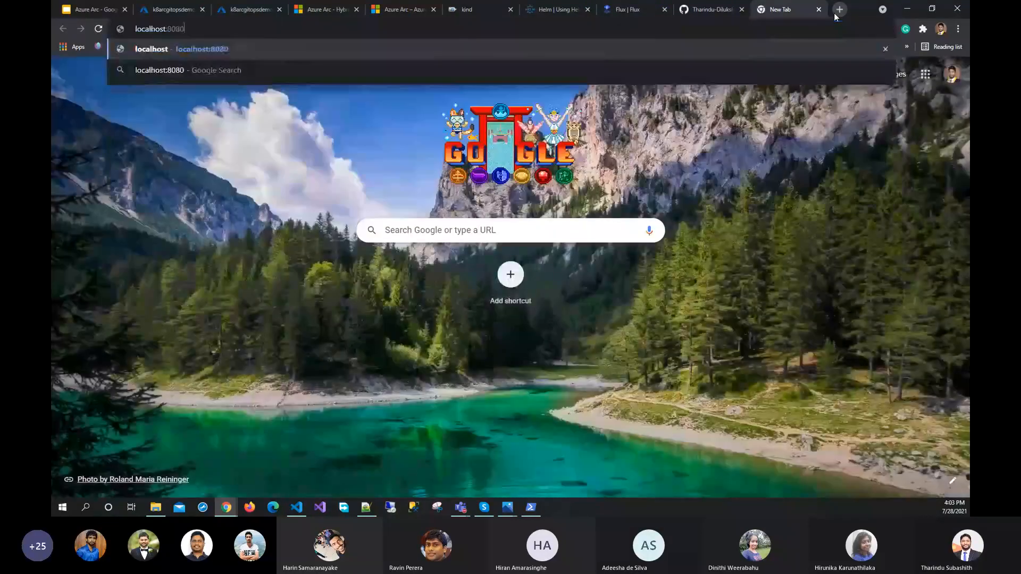
key("Return")
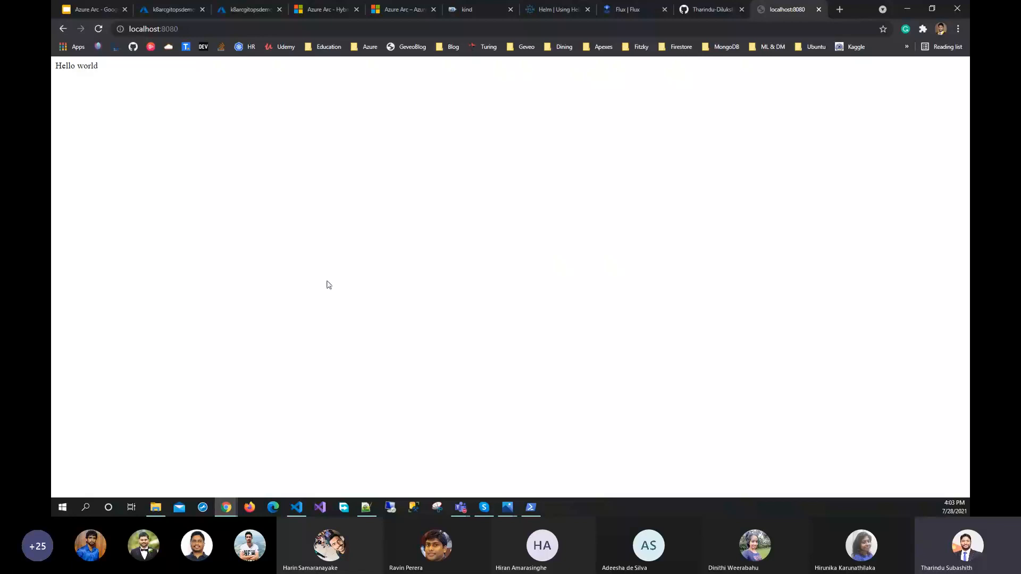
Review the port-forward output in PowerShell and the k8arcgitopsdemo services list, then return to the localhost:8080 page and highlight its address
left_click(531, 507)
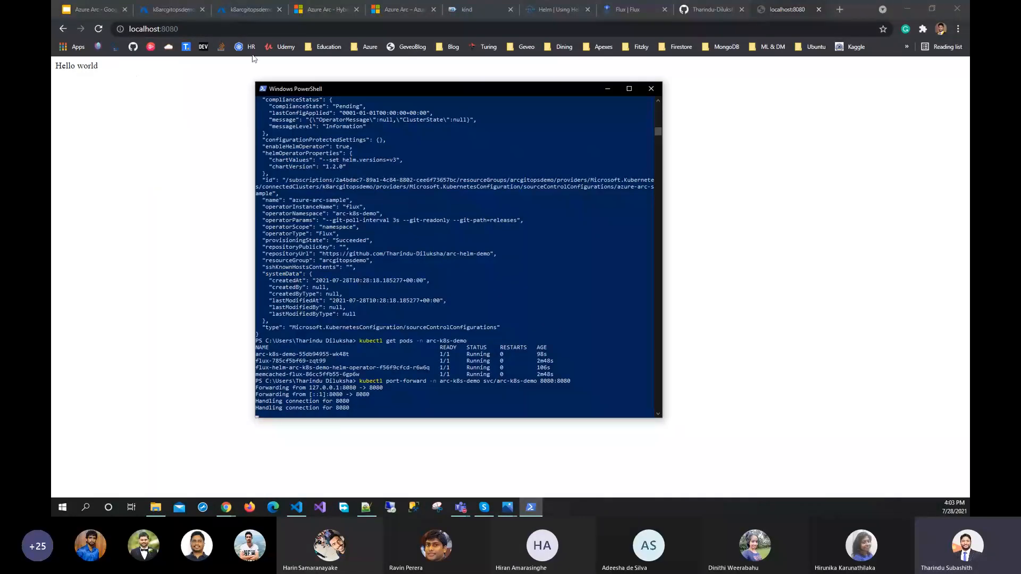
left_click(234, 11)
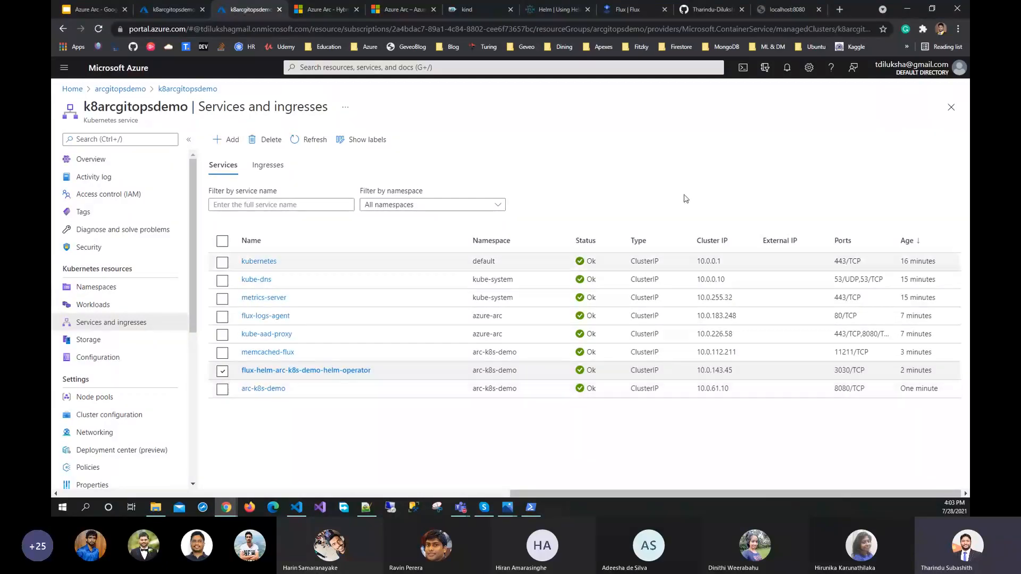
left_click(785, 9)
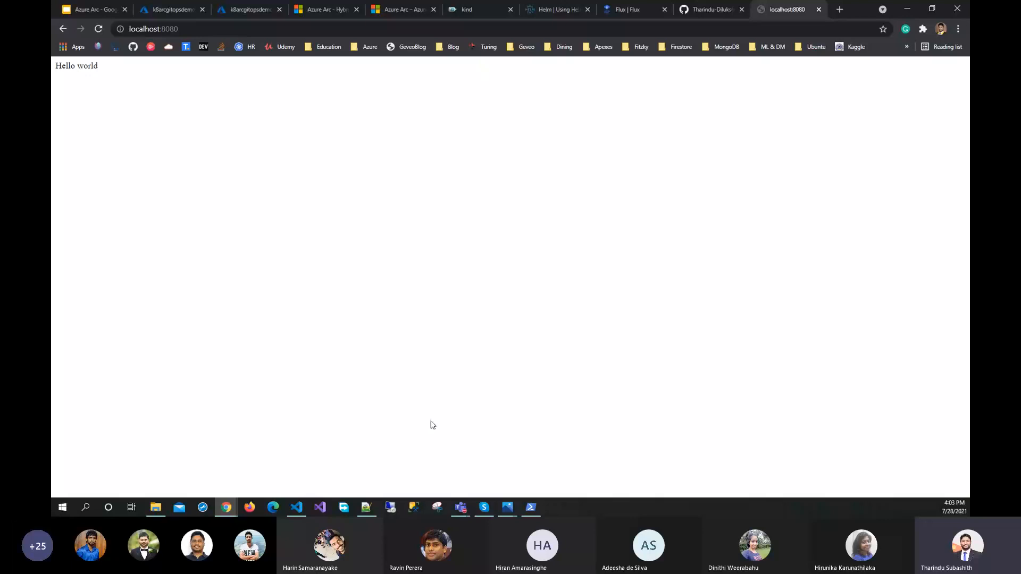
left_click(188, 26)
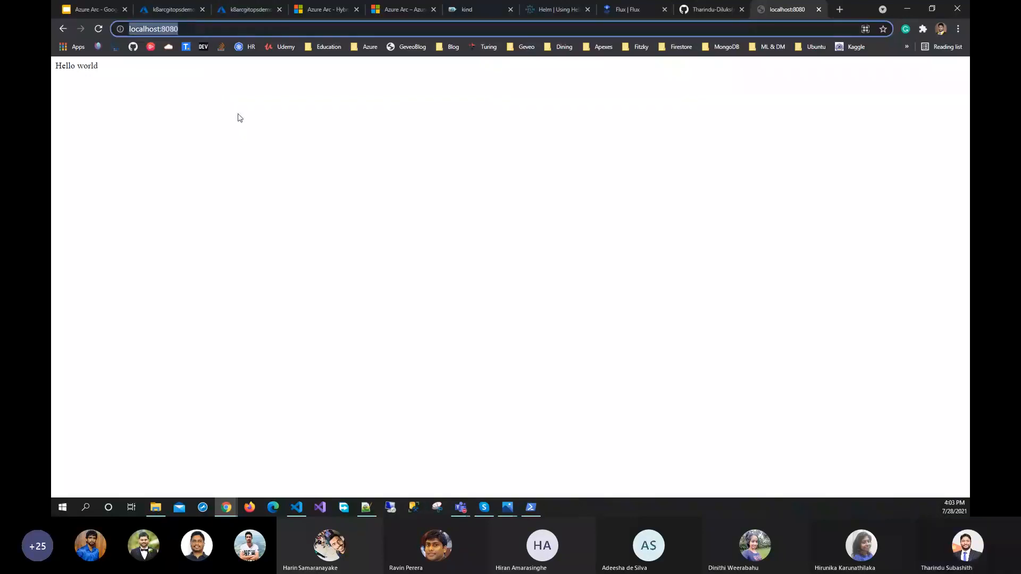
left_click(154, 101)
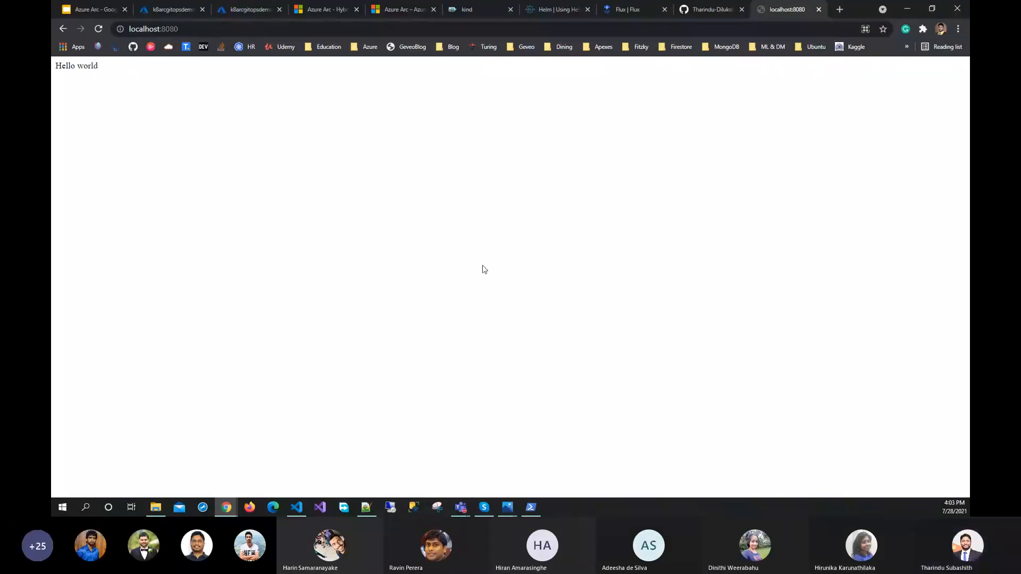
Switch to the Azure Arc deck in Google Slides, present from the Flux slide and advance to the GitOps architecture diagram
left_click(78, 7)
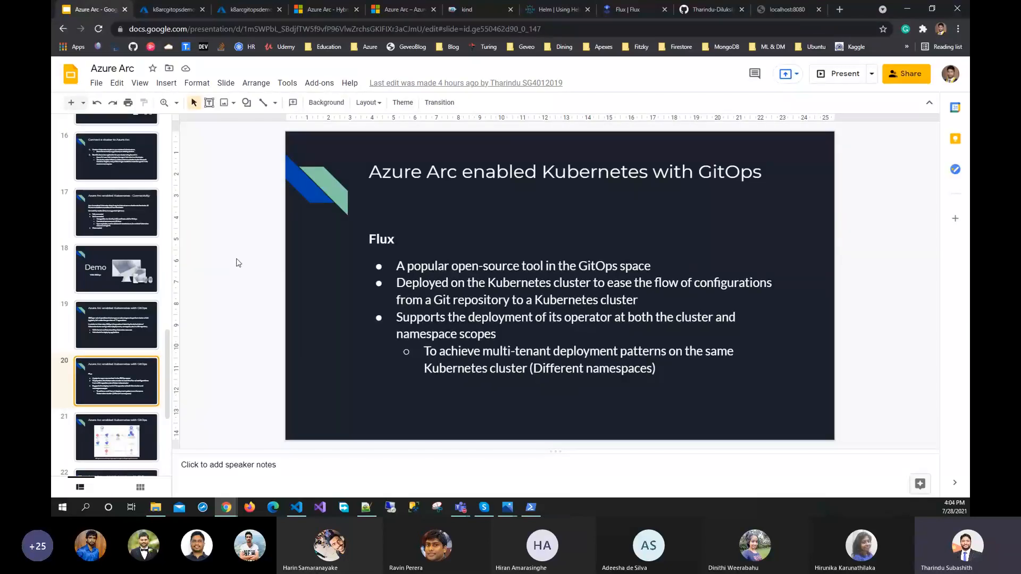
key("ctrl+F5")
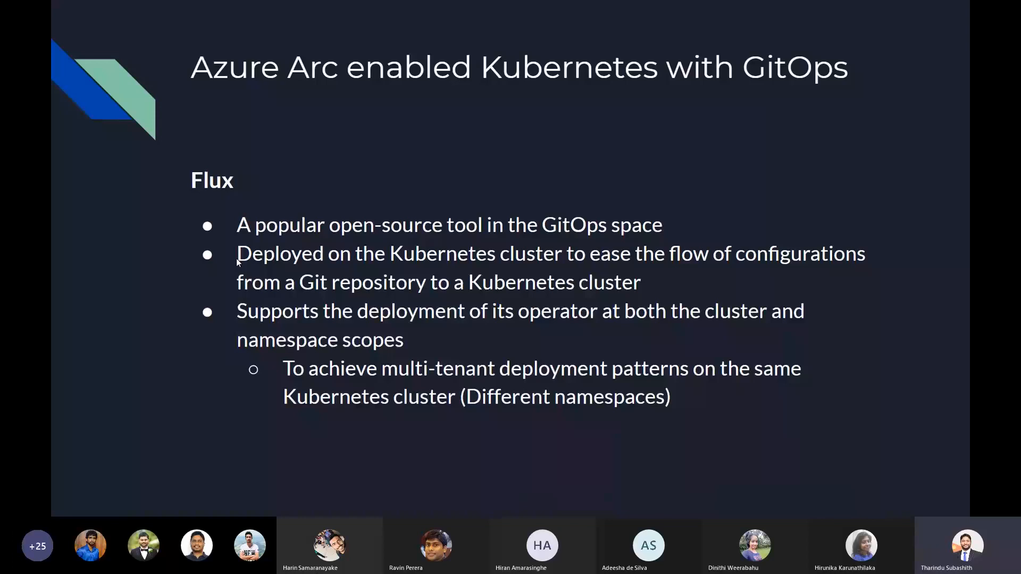
key("Right")
key("Left")
key("Right")
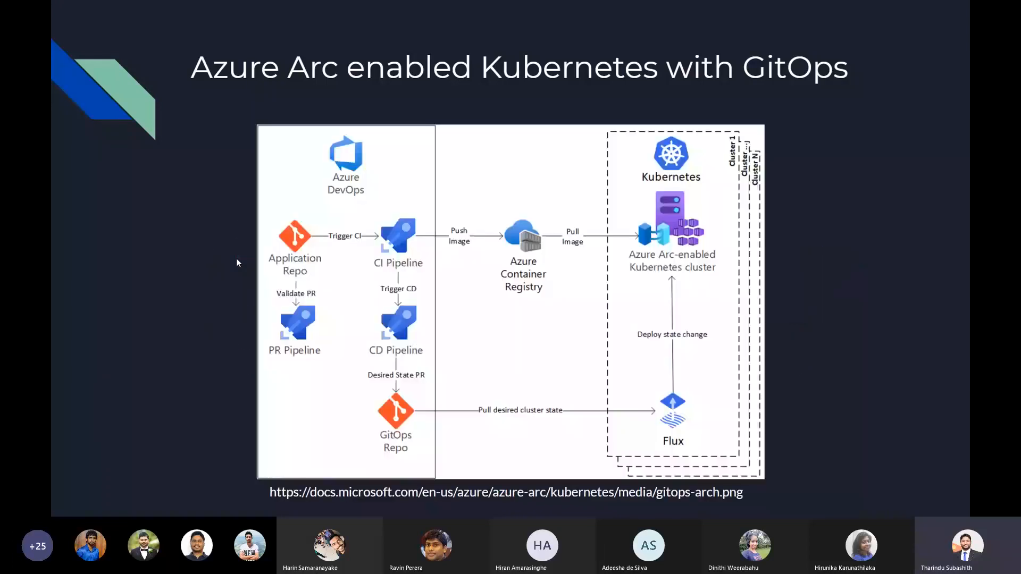